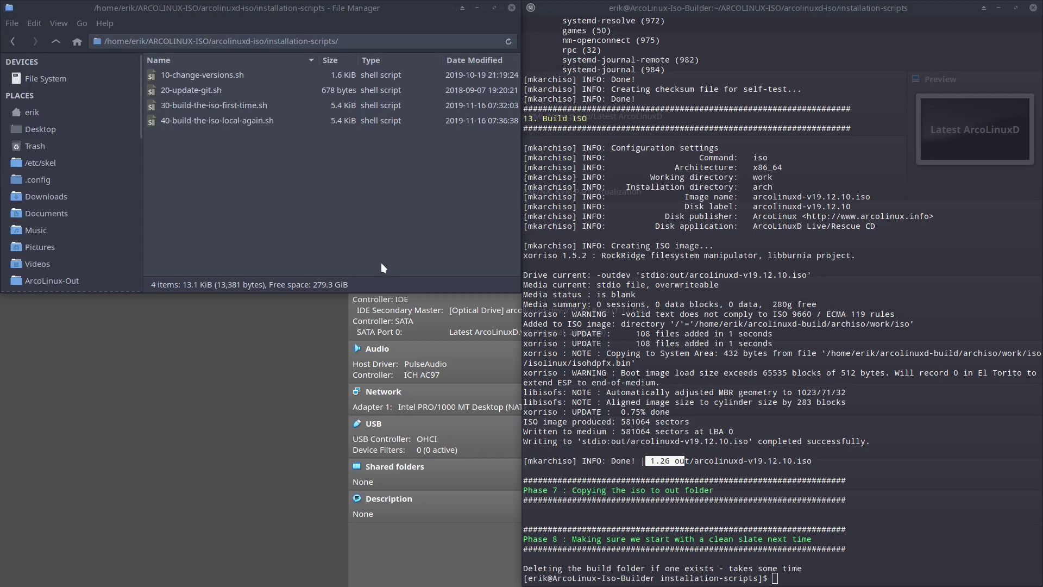
- Highlight the 1.2G size of the finished arcolinuxd-v19.12.10.iso build in the terminal output
{"action": "left_click", "coordinate": [720, 459]}
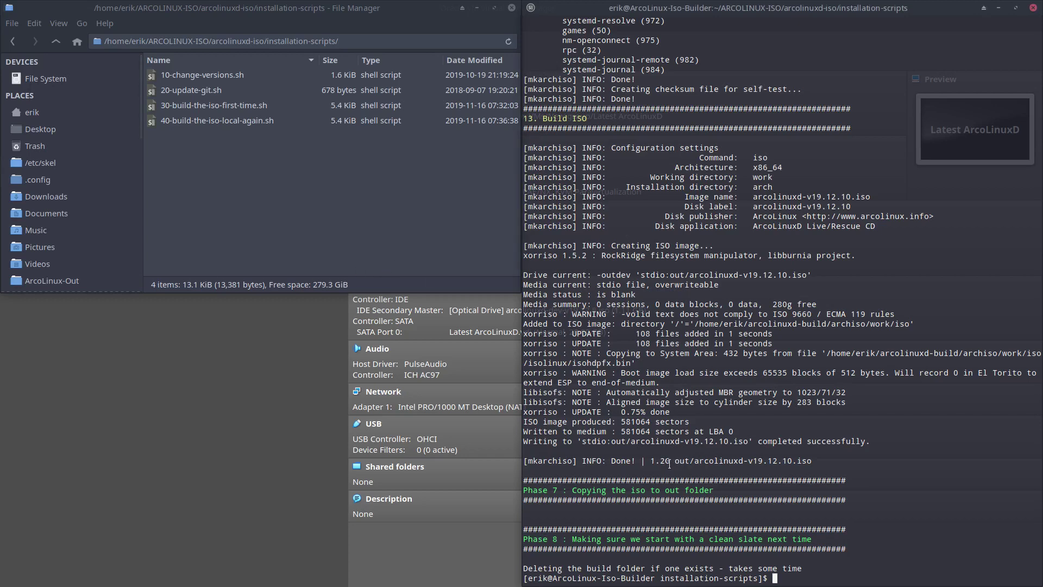
{"action": "left_click_drag", "start_coordinate": [646, 460], "coordinate": [670, 457]}
- Attach arcolinuxd-v19.12.10.iso from ArcoLinuxD-Out to the Latest ArcoLinuxD machine's IDE optical drive
{"action": "left_click", "coordinate": [236, 449]}
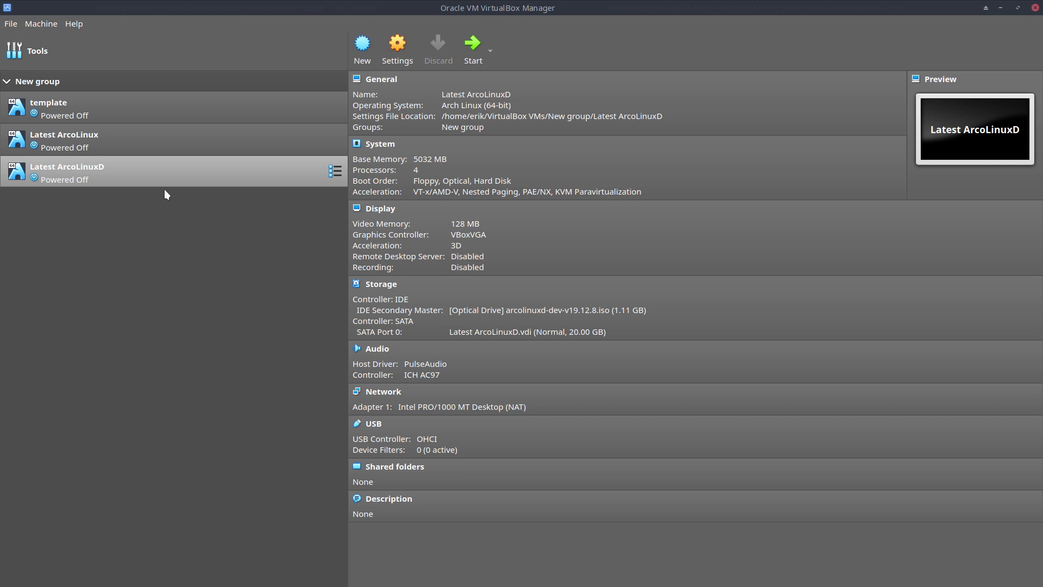
{"action": "left_click", "coordinate": [505, 311]}
{"action": "left_click", "coordinate": [551, 319]}
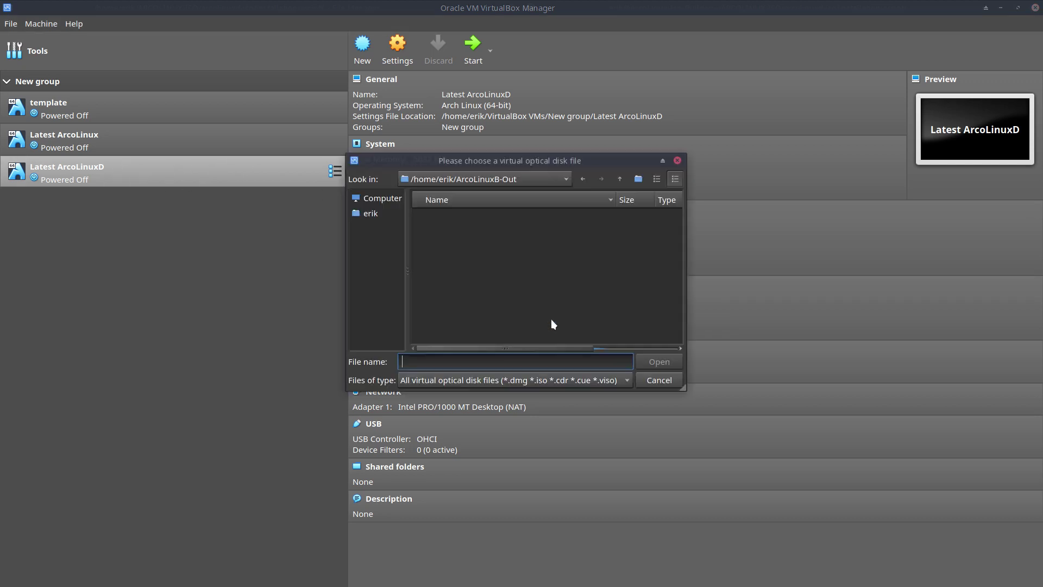
{"action": "left_click", "coordinate": [389, 213]}
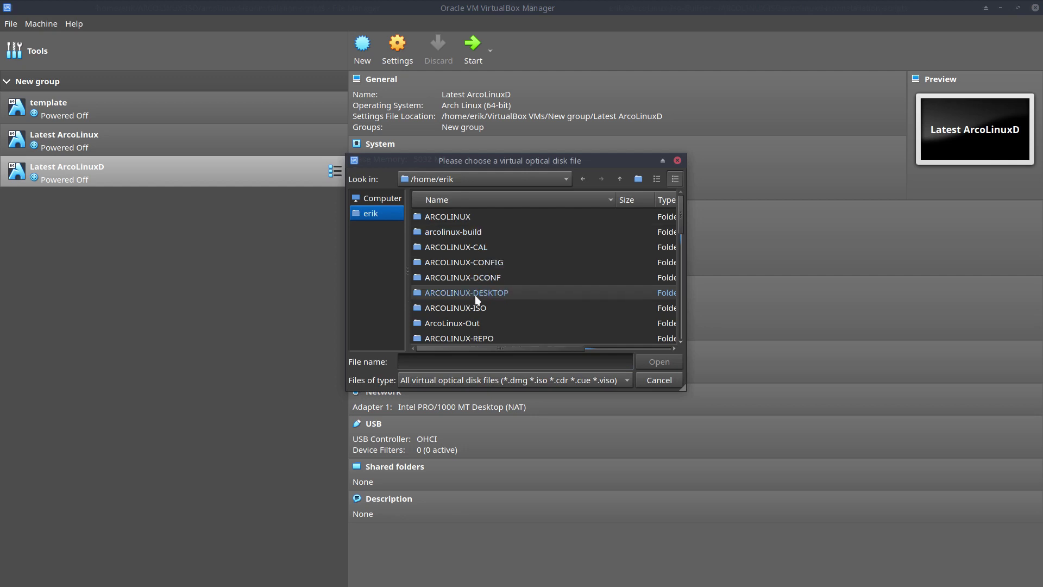
{"action": "scroll", "coordinate": [473, 315], "scroll_direction": "down", "scroll_amount": 1}
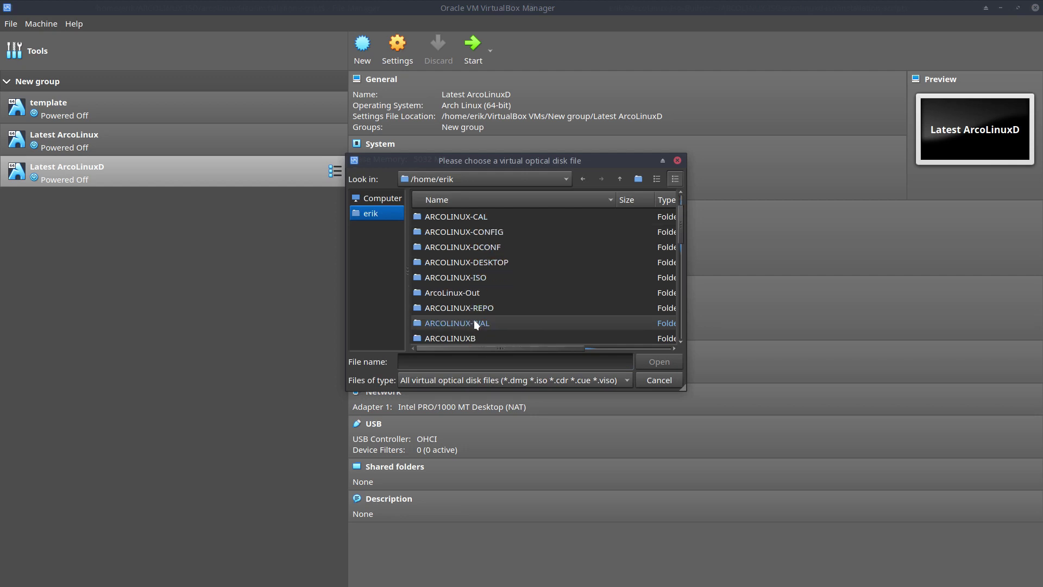
{"action": "scroll", "coordinate": [474, 319], "scroll_direction": "down", "scroll_amount": 1}
{"action": "scroll", "coordinate": [477, 337], "scroll_direction": "down", "scroll_amount": 1}
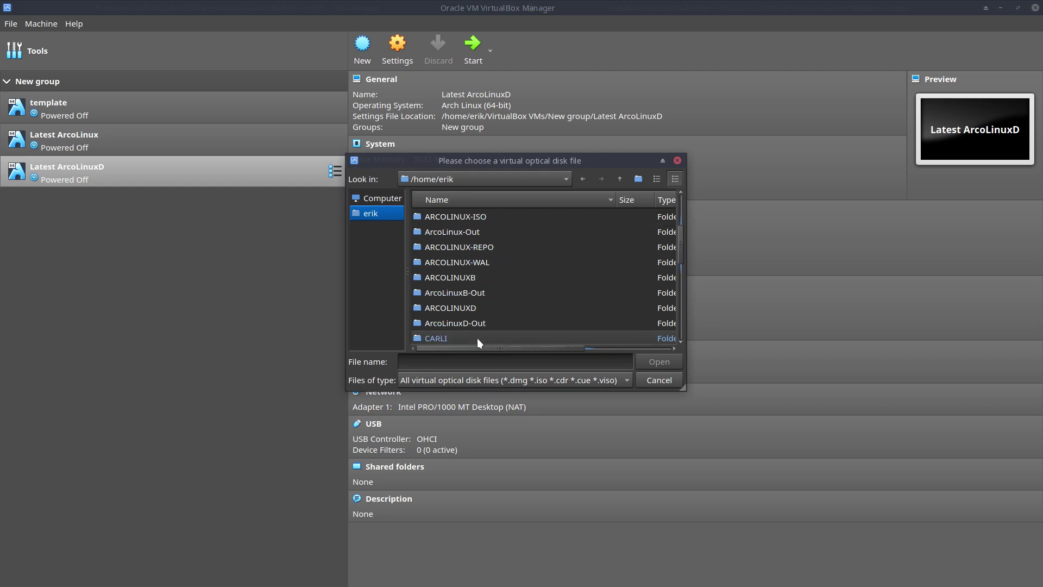
{"action": "double_click", "coordinate": [477, 325]}
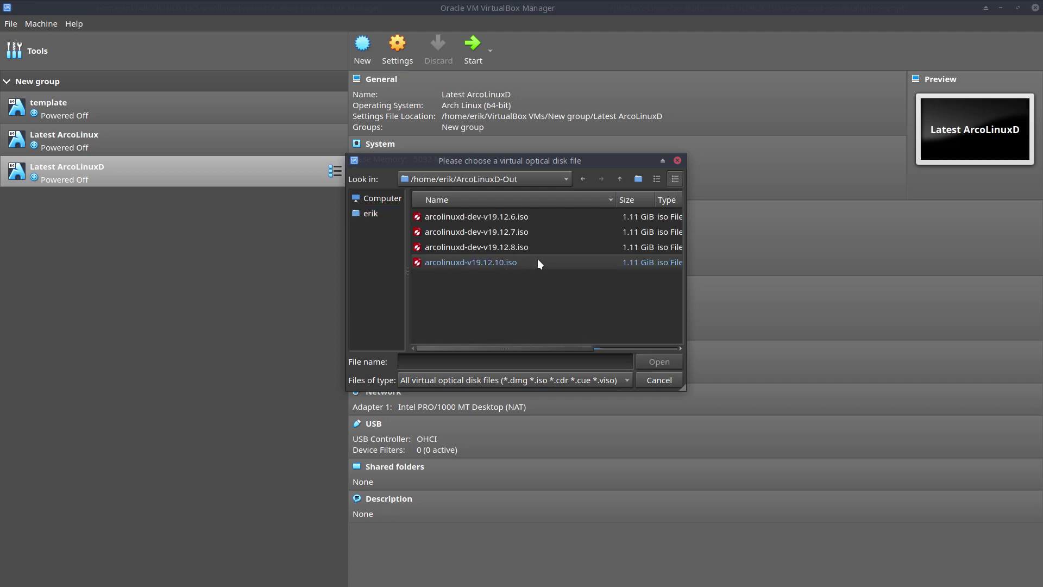
{"action": "left_click", "coordinate": [504, 260]}
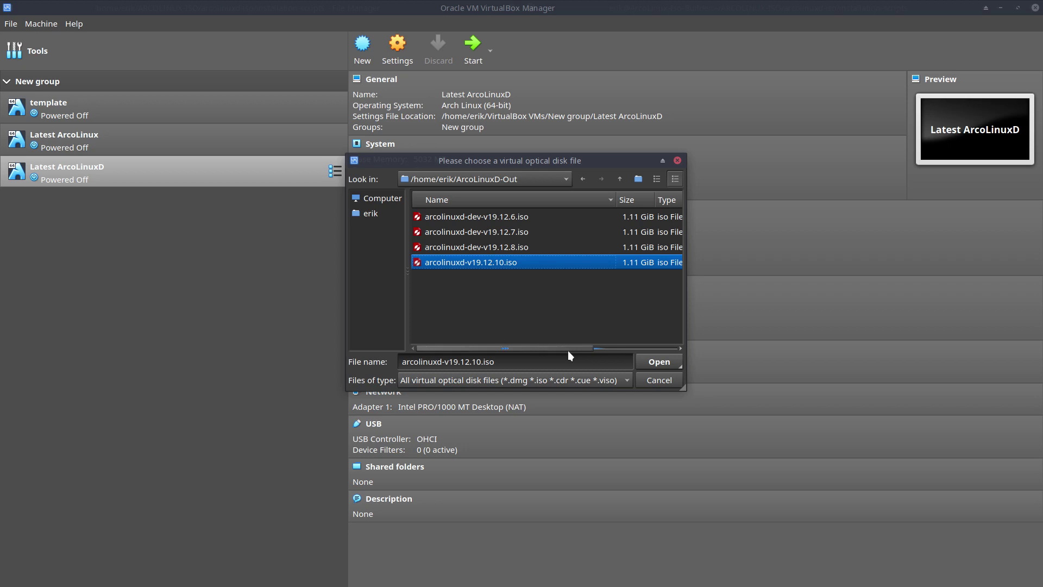
{"action": "left_click_drag", "start_coordinate": [568, 350], "coordinate": [640, 347]}
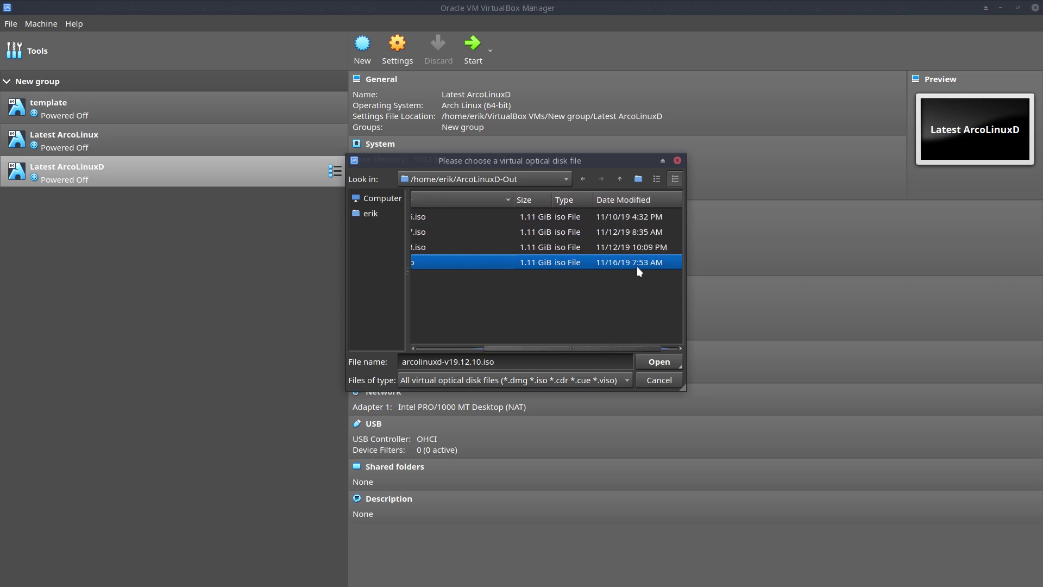
{"action": "left_click", "coordinate": [664, 360]}
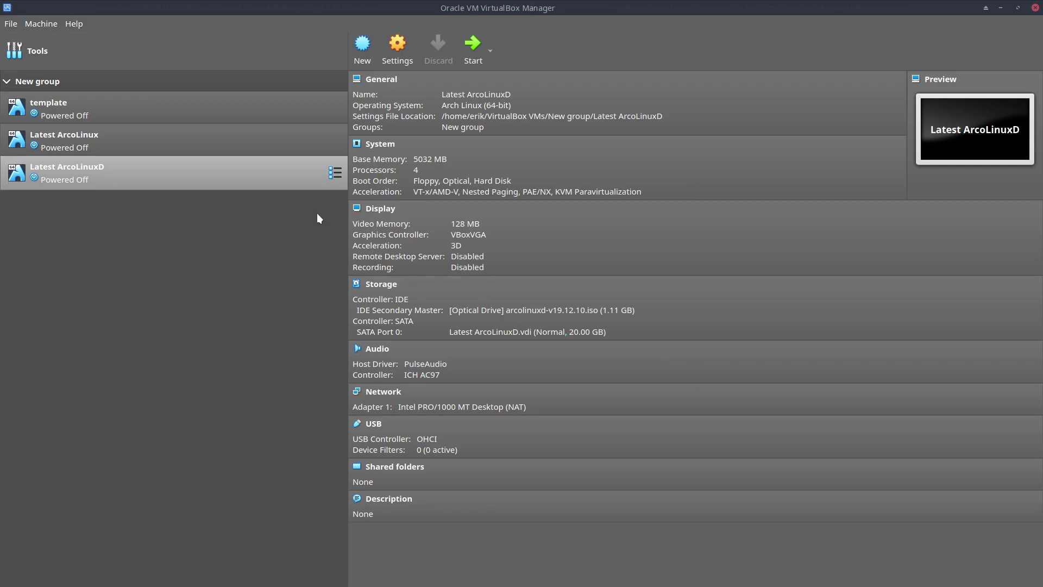
- Start the Latest ArcoLinuxD machine and boot the live ISO to the installer's Welcome page
{"action": "double_click", "coordinate": [261, 175]}
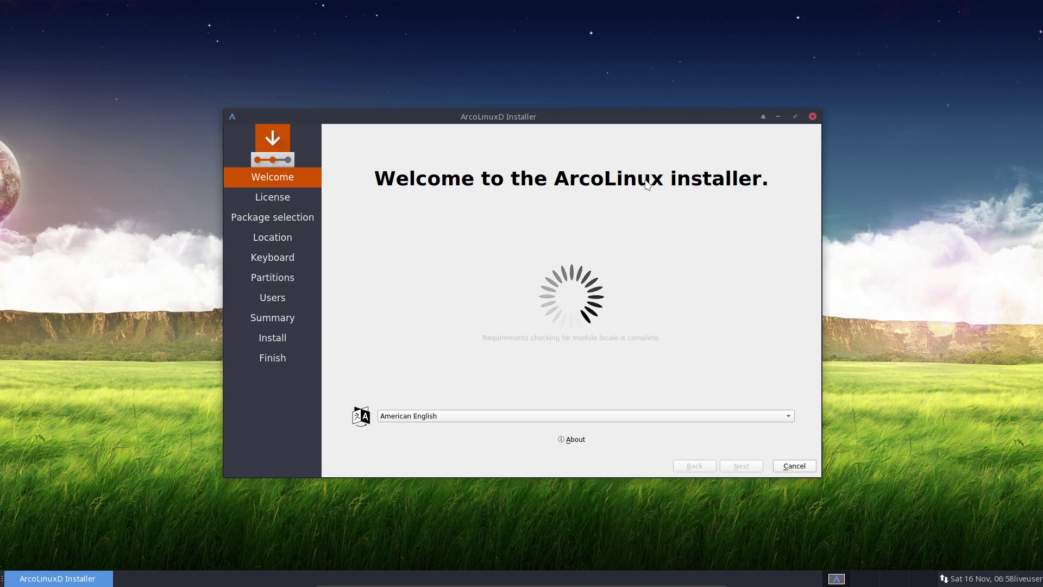
- View the About box, keep American English as the installer language, and continue to License
{"action": "left_click", "coordinate": [576, 438]}
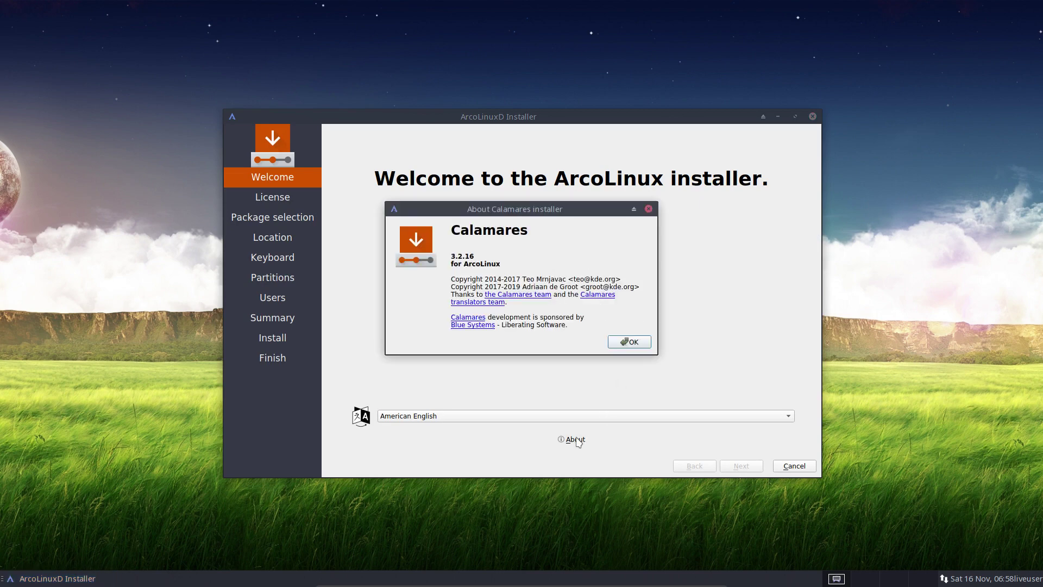
{"action": "left_click", "coordinate": [644, 342]}
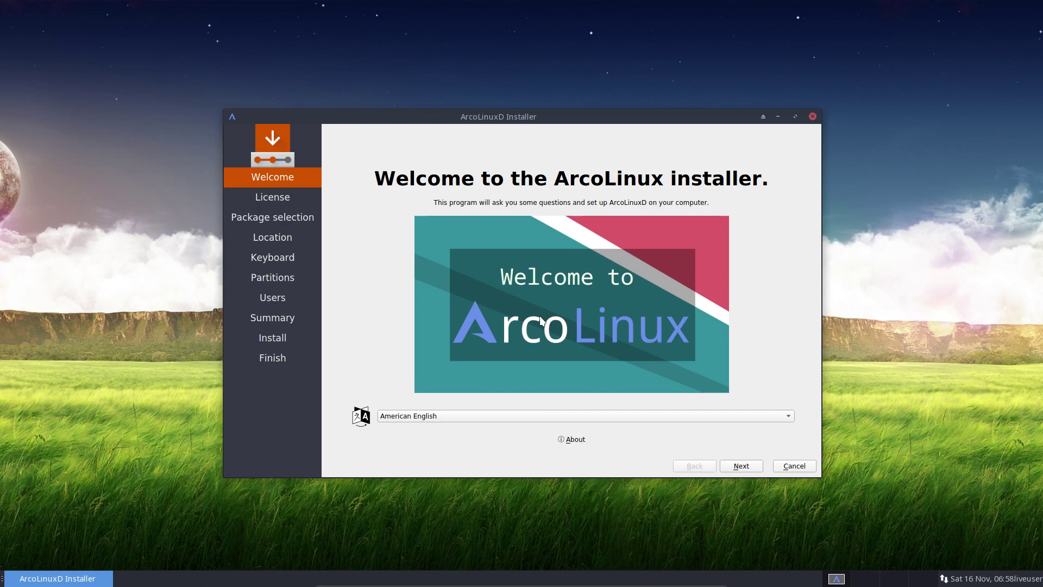
{"action": "left_click", "coordinate": [392, 417]}
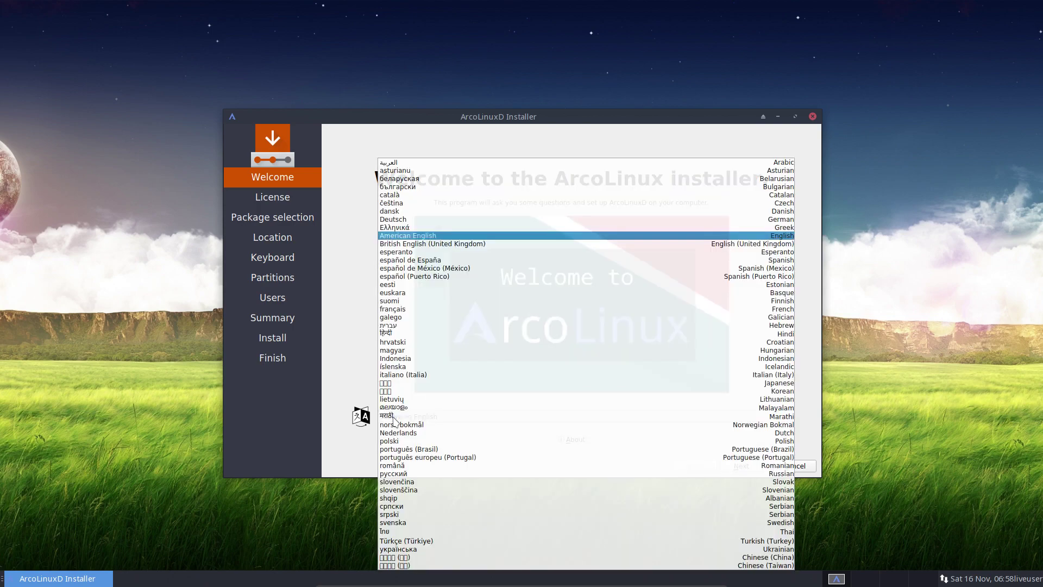
{"action": "left_click", "coordinate": [350, 371]}
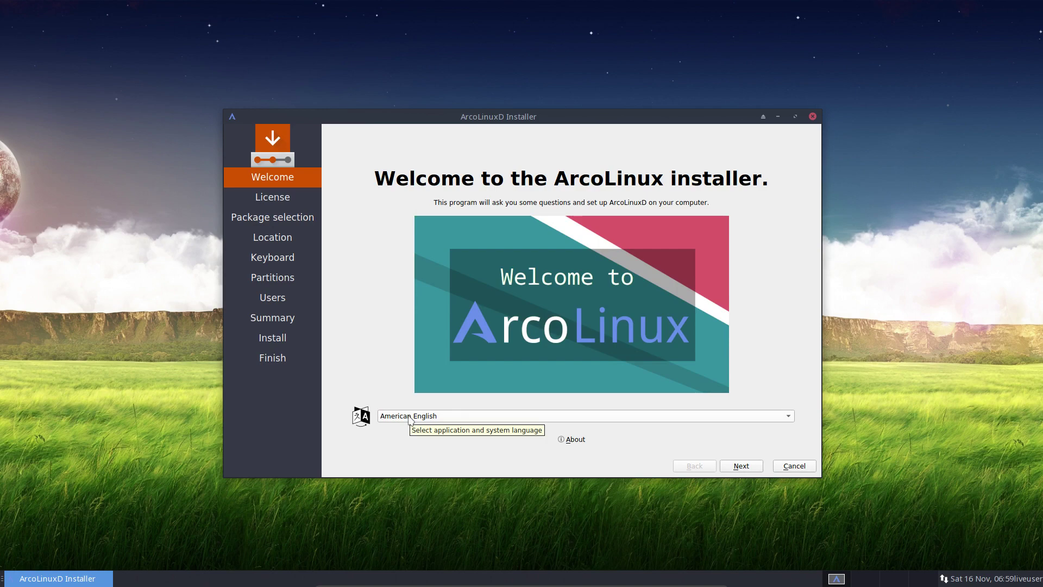
{"action": "left_click", "coordinate": [411, 416]}
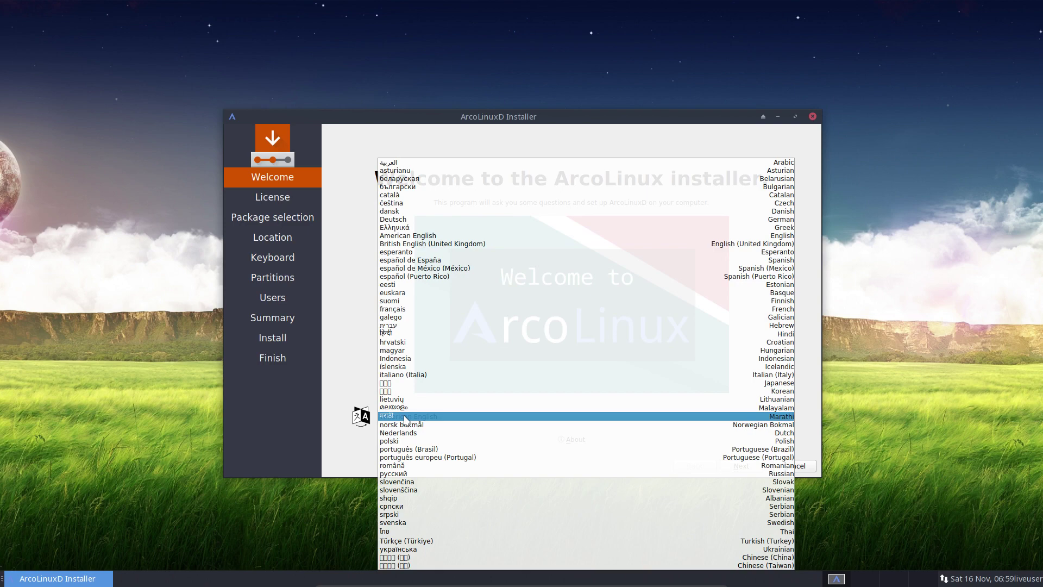
{"action": "left_click", "coordinate": [363, 387]}
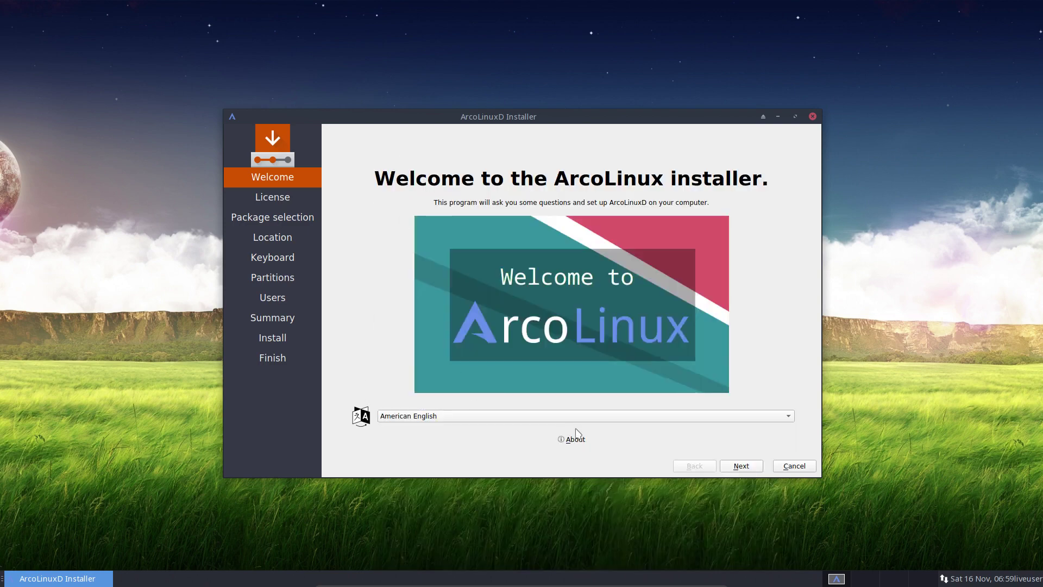
{"action": "left_click", "coordinate": [743, 466]}
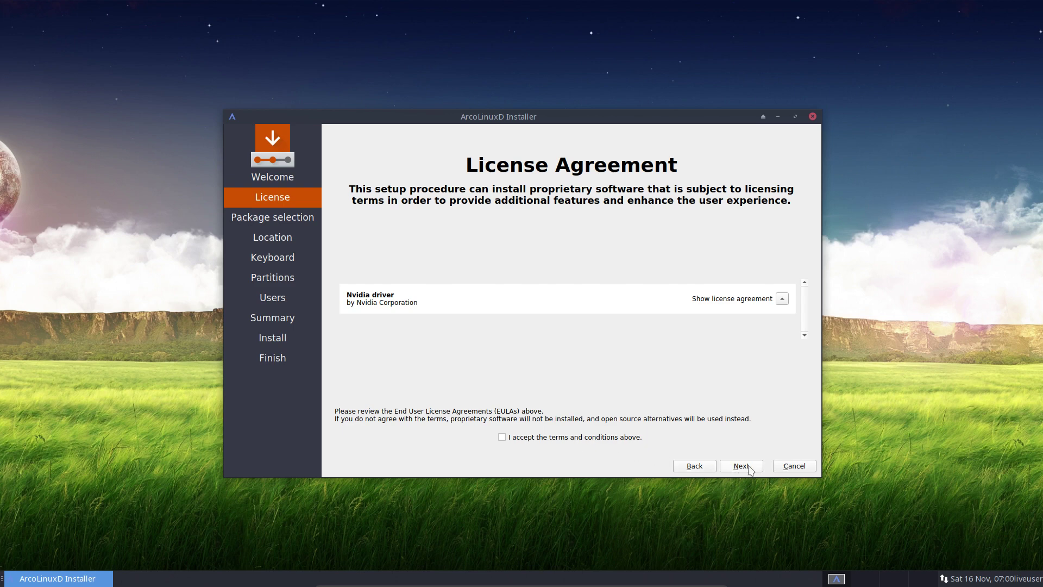
- Accept License and Package defaults, keeping Europe/Brussels with en_US.UTF-8 for language and number locales
{"action": "left_click", "coordinate": [740, 466]}
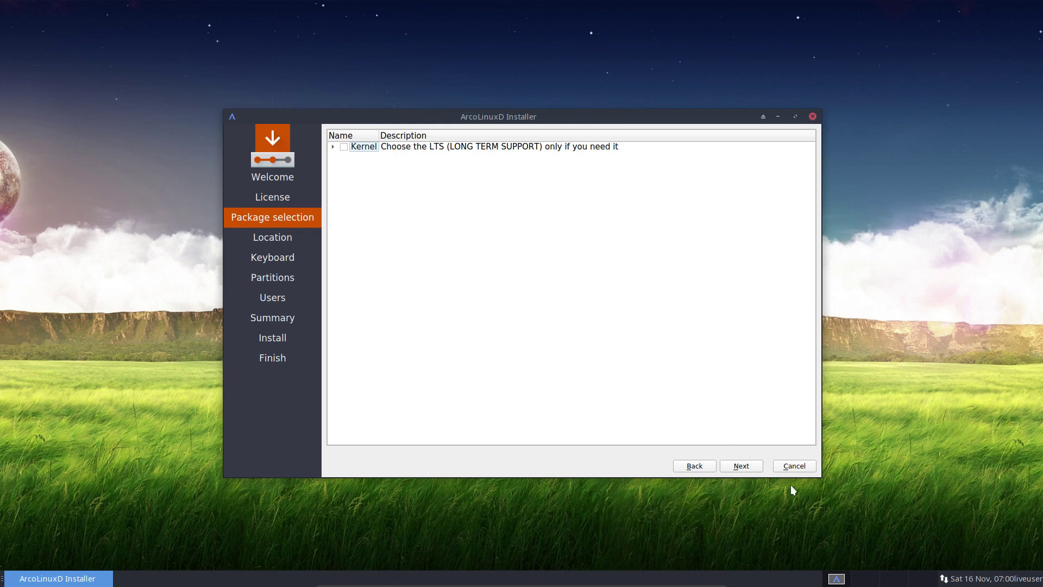
{"action": "left_click", "coordinate": [748, 468]}
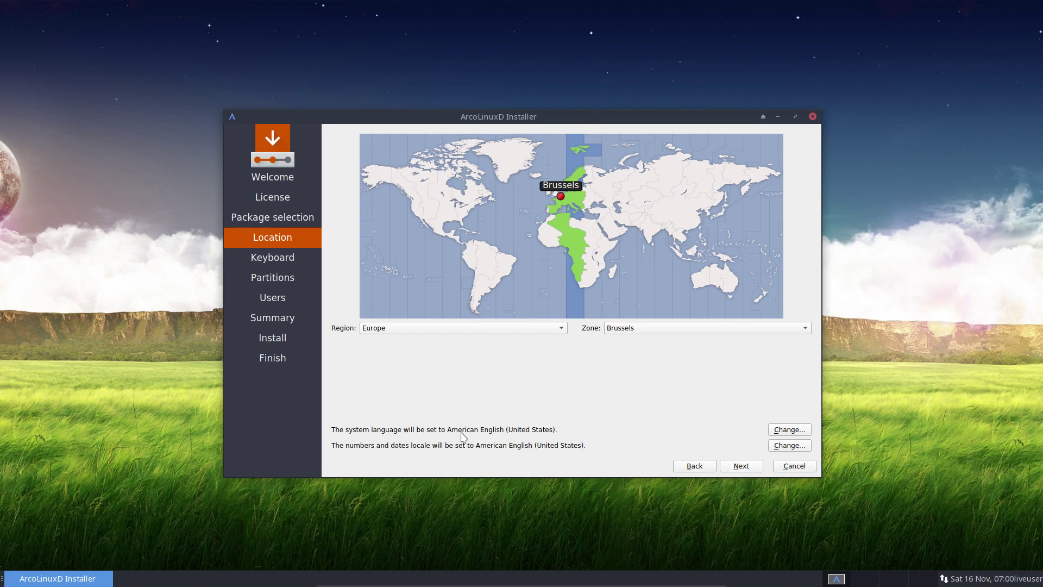
{"action": "left_click", "coordinate": [782, 431]}
{"action": "left_click", "coordinate": [600, 357]}
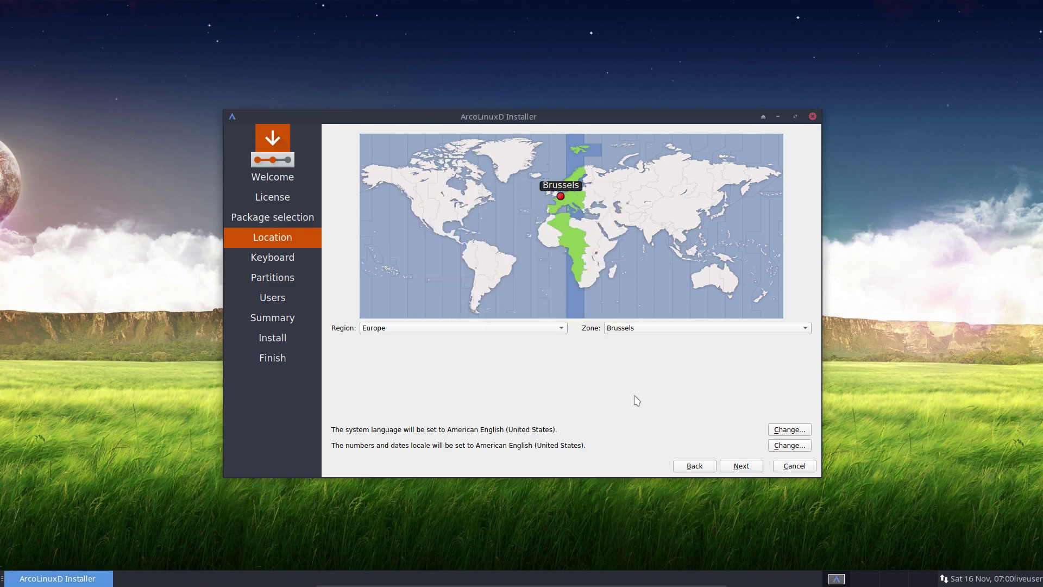
{"action": "left_click", "coordinate": [785, 446]}
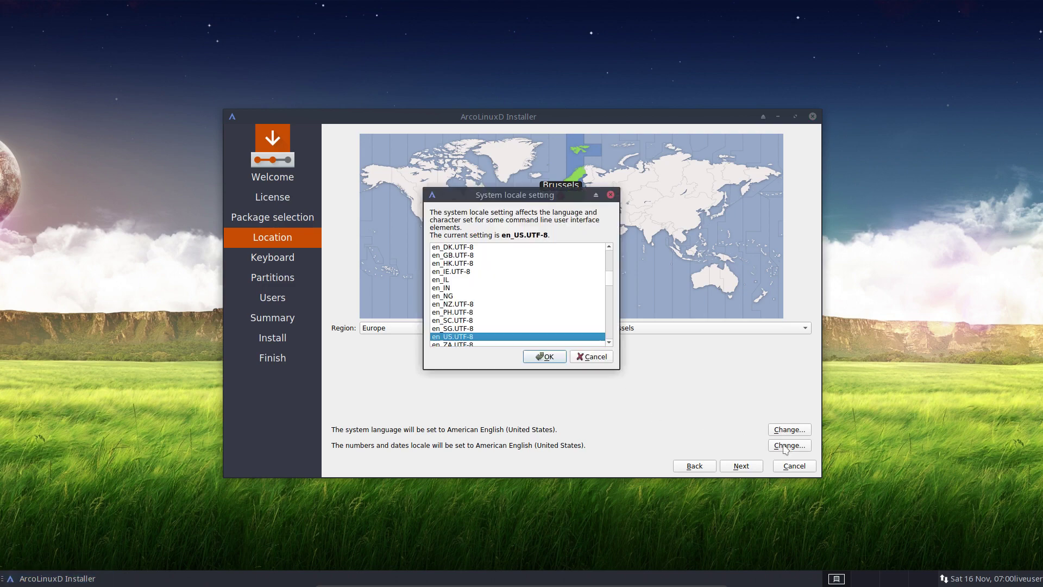
{"action": "left_click", "coordinate": [601, 358]}
{"action": "left_click", "coordinate": [749, 468]}
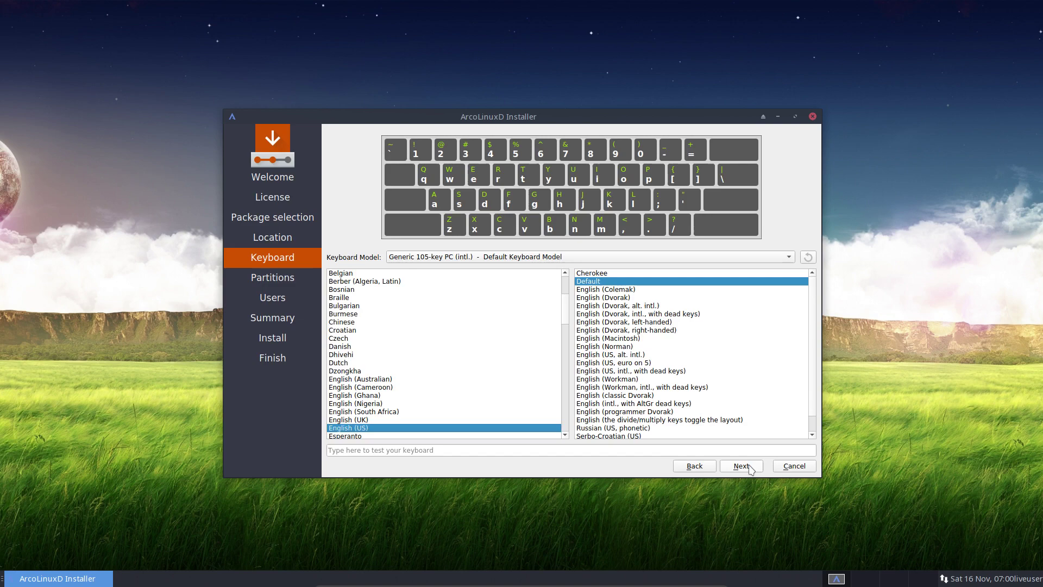
- Choose the Belgian keyboard layout, then partition by erasing the whole 20 GiB disk with No Swap
{"action": "left_click", "coordinate": [349, 274]}
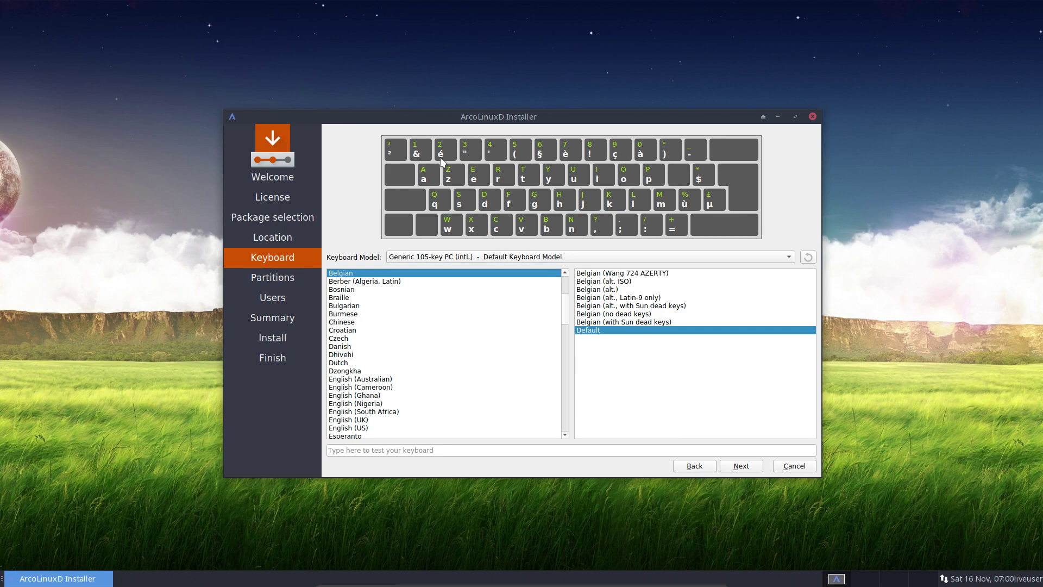
{"action": "left_click", "coordinate": [741, 465]}
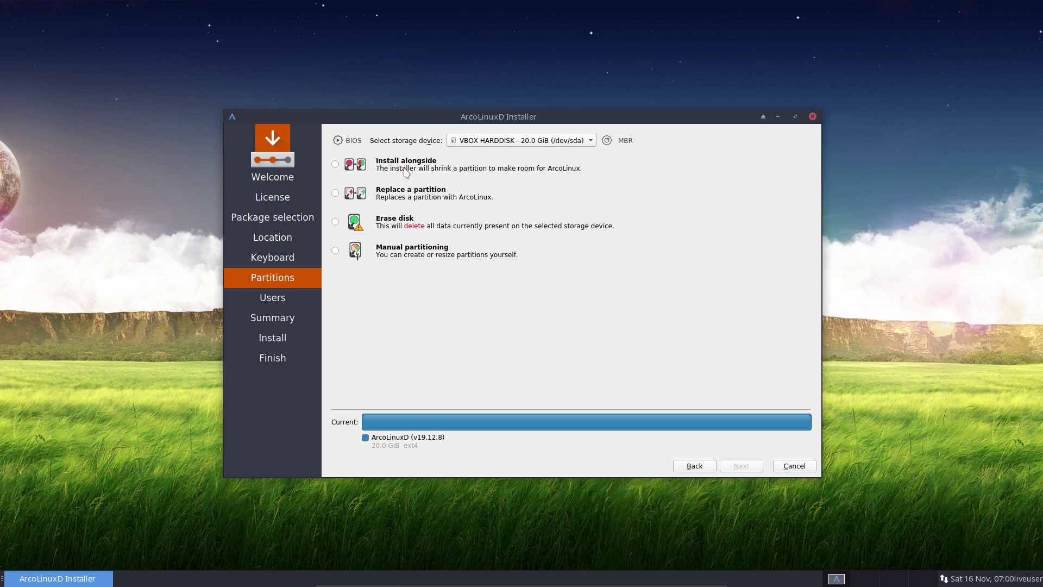
{"action": "left_click", "coordinate": [407, 173]}
{"action": "left_click", "coordinate": [654, 399]}
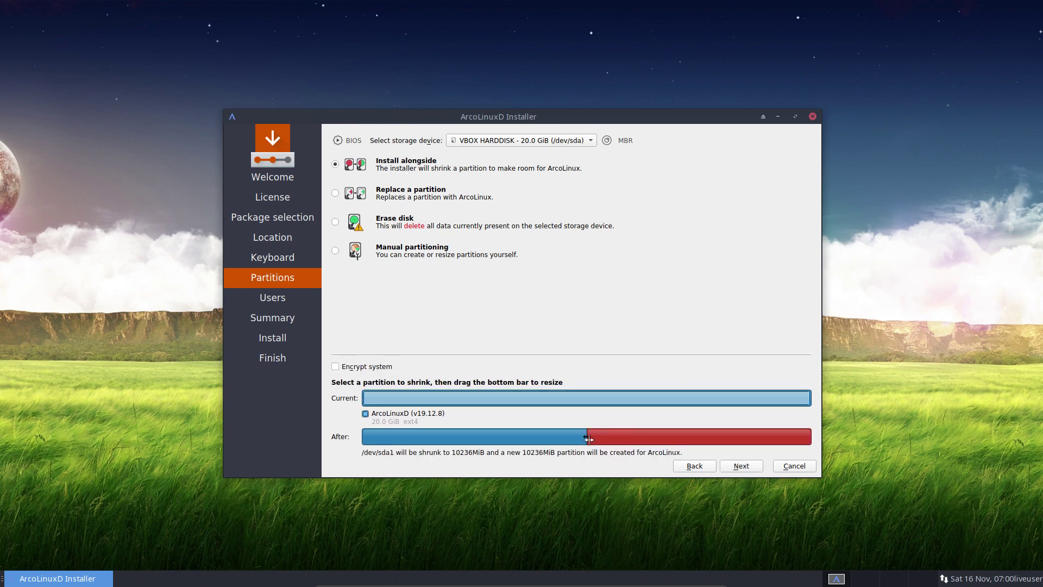
{"action": "left_click_drag", "start_coordinate": [588, 439], "coordinate": [564, 434]}
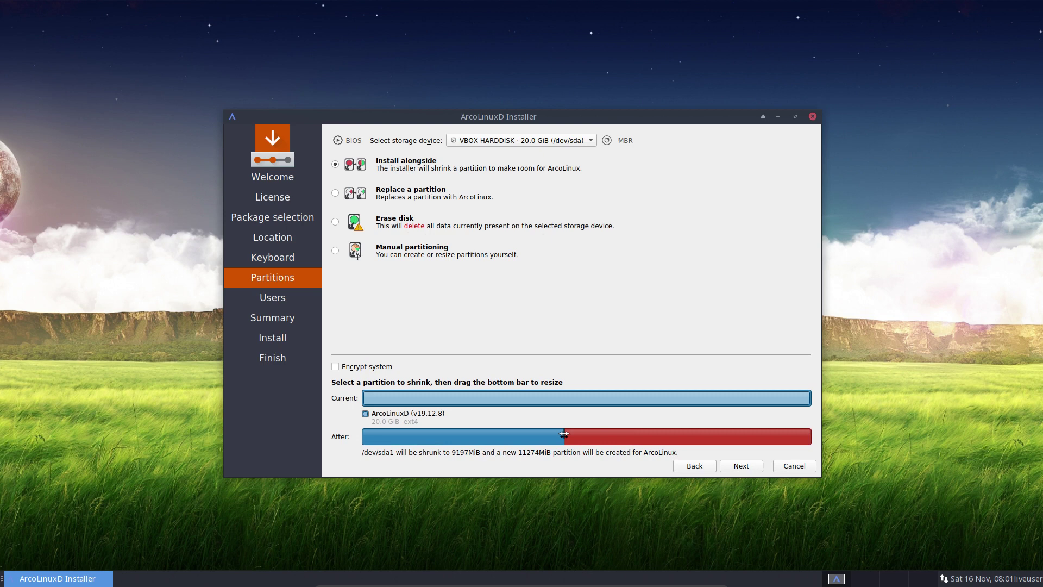
{"action": "left_click", "coordinate": [335, 194]}
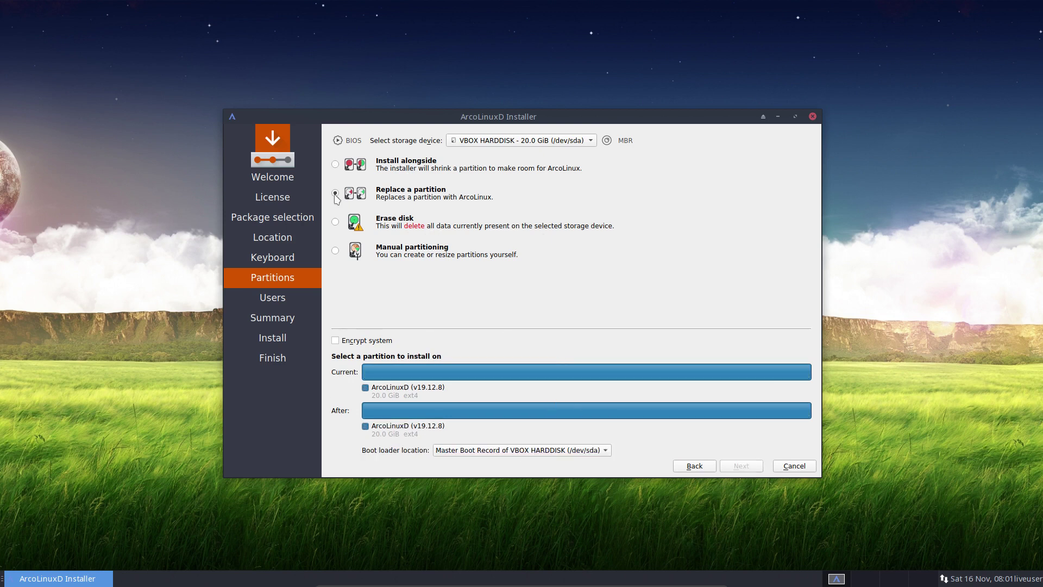
{"action": "left_click", "coordinate": [336, 222]}
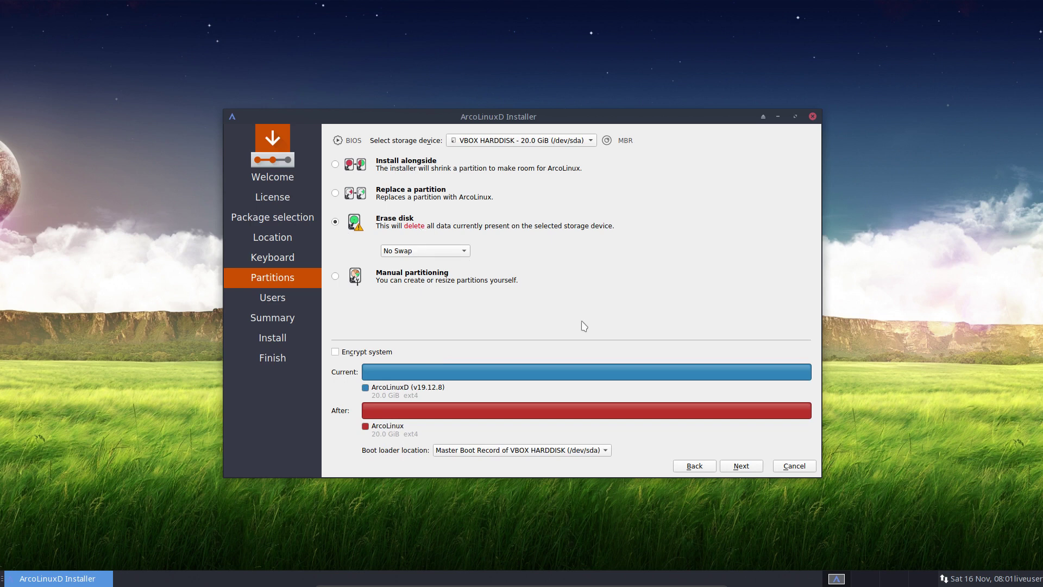
{"action": "left_click", "coordinate": [740, 466]}
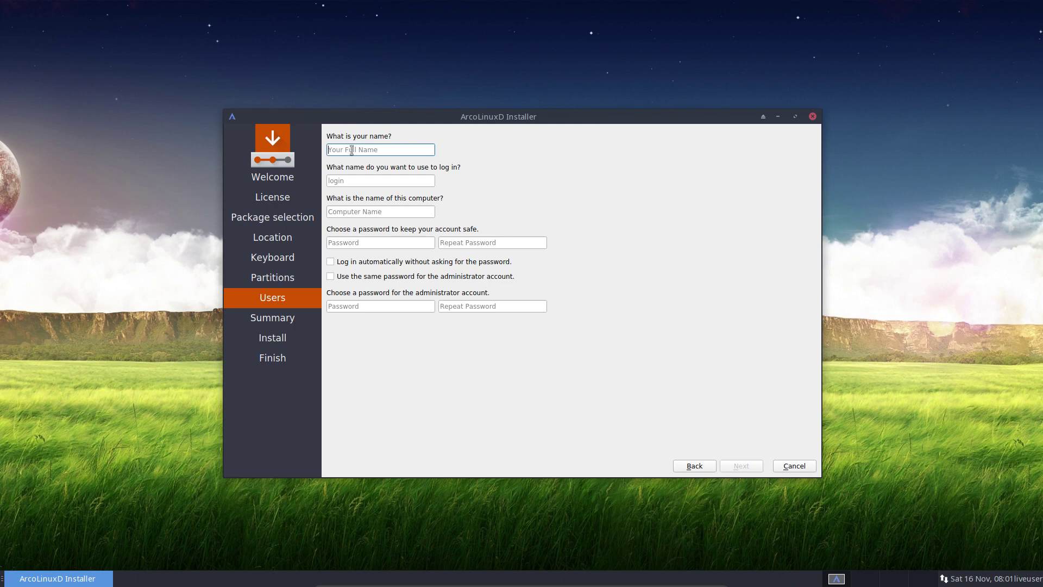
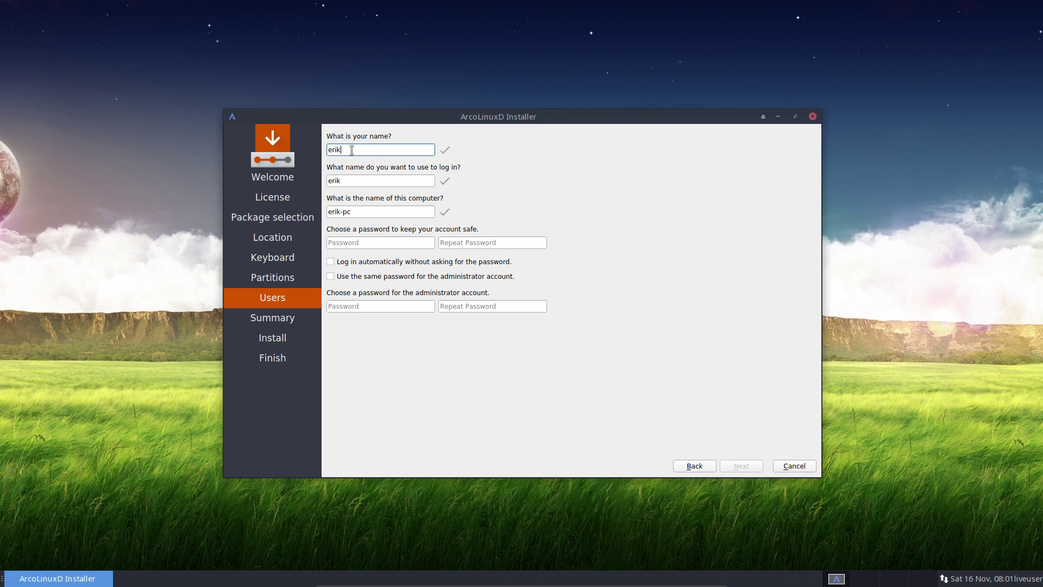
- Enter the user name, set computer name ArcoLinuxD, and type the account password twice
{"action": "key", "text": "Tab"}
{"action": "key", "text": "Tab"}
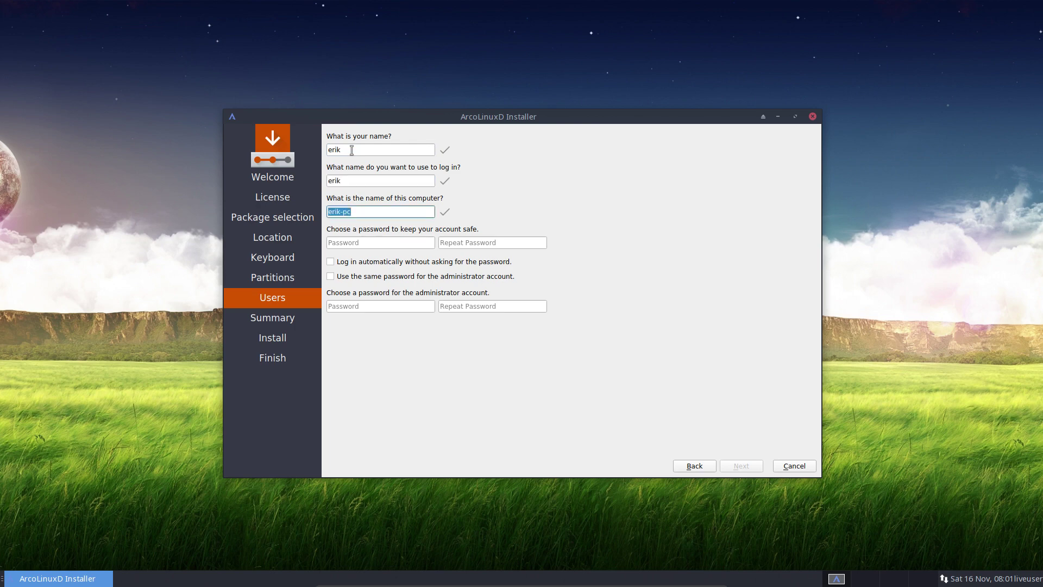
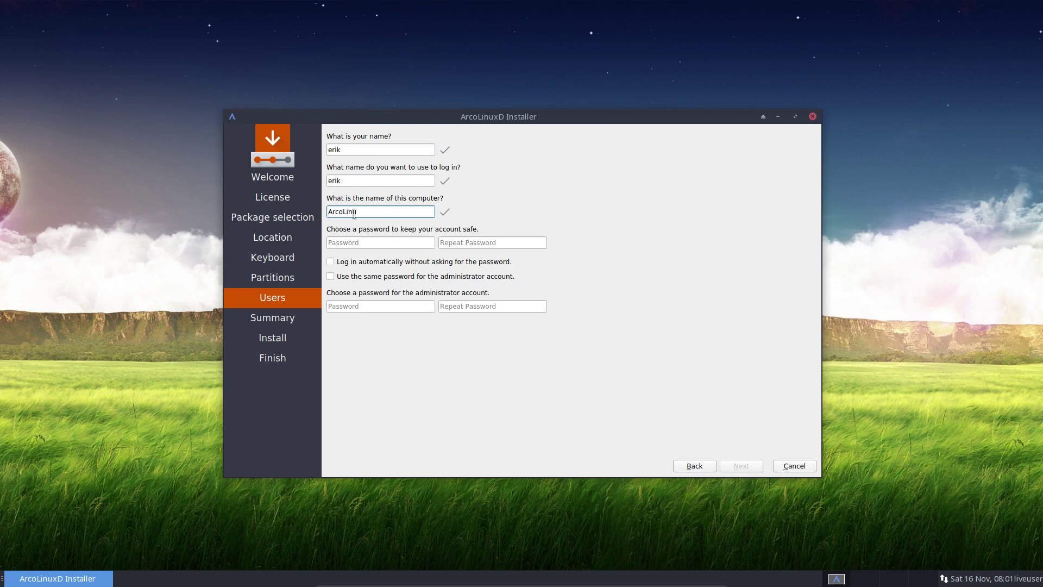
{"action": "left_click", "coordinate": [356, 245]}
{"action": "key", "text": "Tab"}
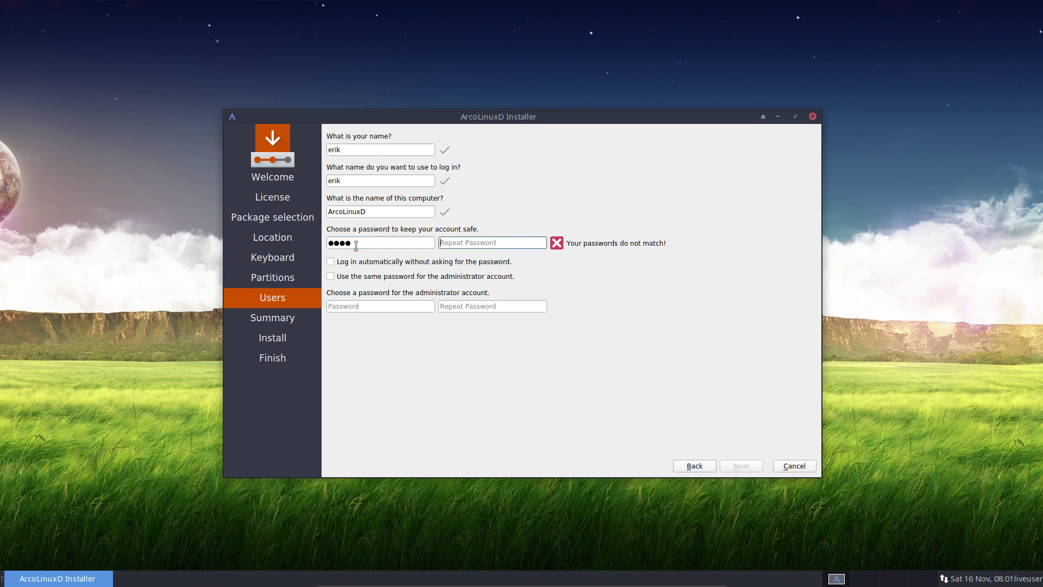
- Enable automatic login and reuse the user password for the administrator account
{"action": "key", "text": "Tab"}
{"action": "key", "text": "space"}
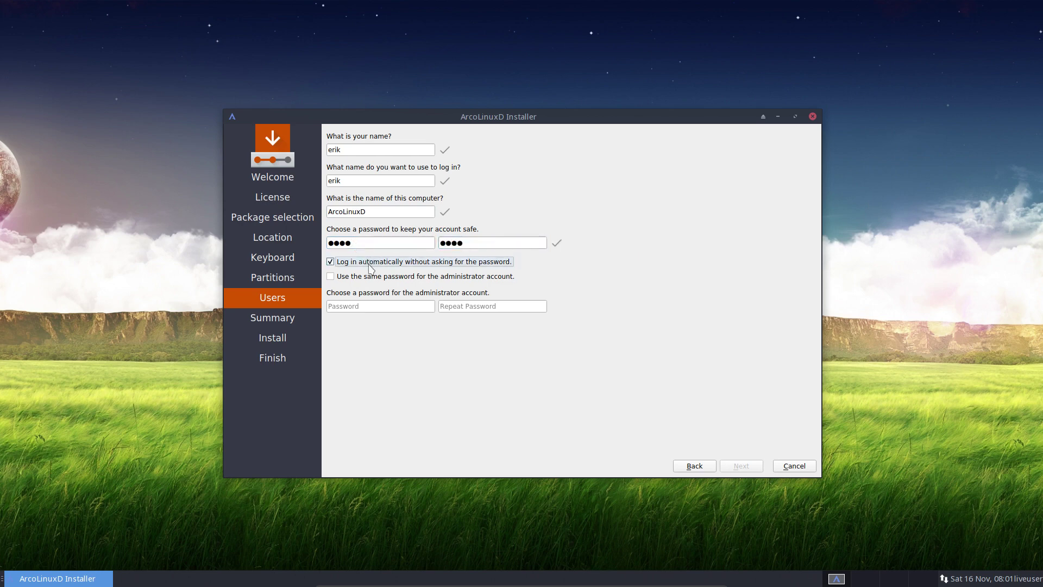
{"action": "left_click", "coordinate": [370, 278]}
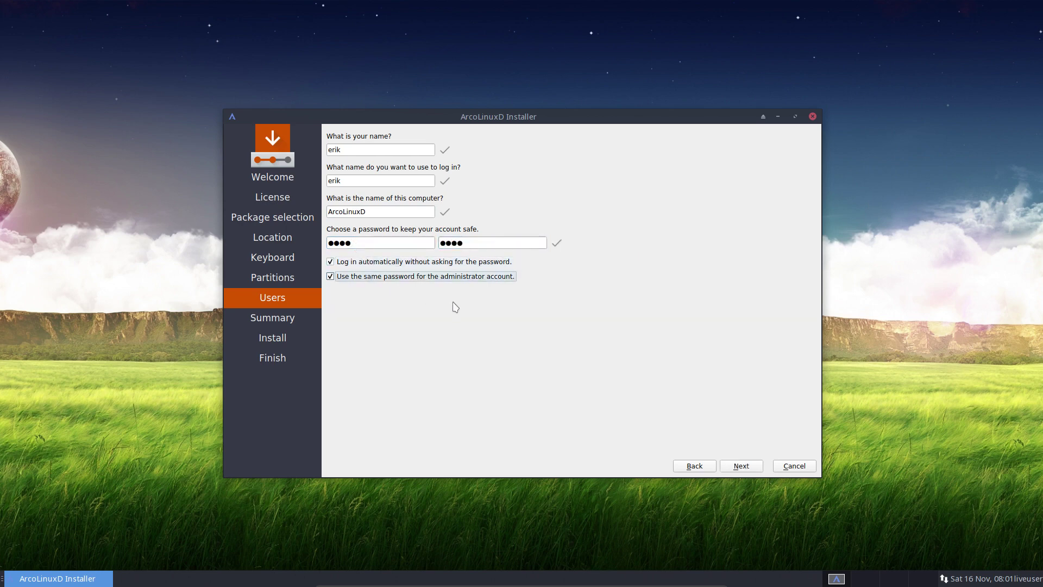
{"action": "left_click", "coordinate": [413, 263]}
{"action": "left_click", "coordinate": [387, 277]}
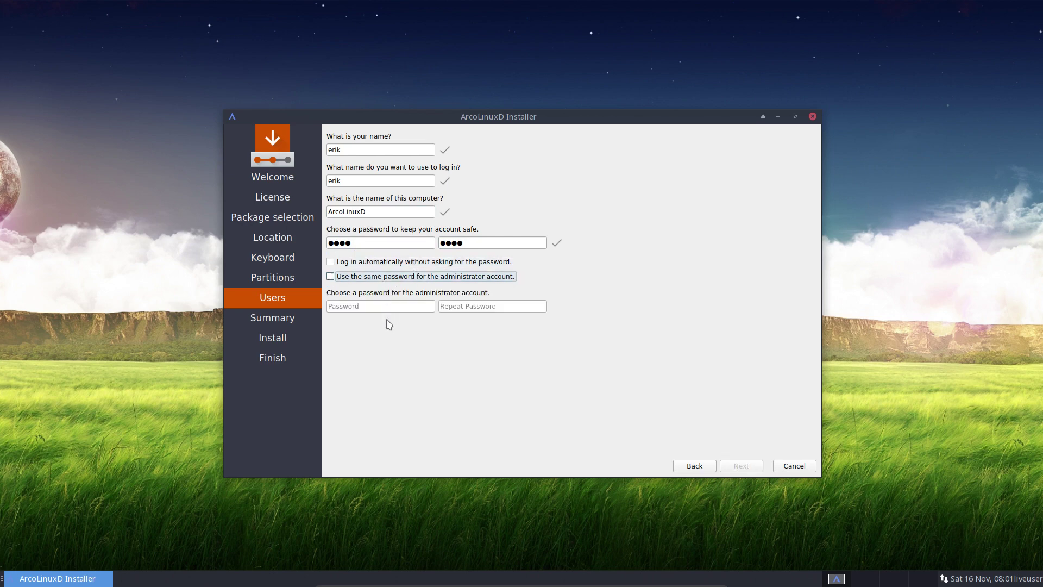
{"action": "left_click", "coordinate": [331, 276]}
{"action": "left_click", "coordinate": [330, 262]}
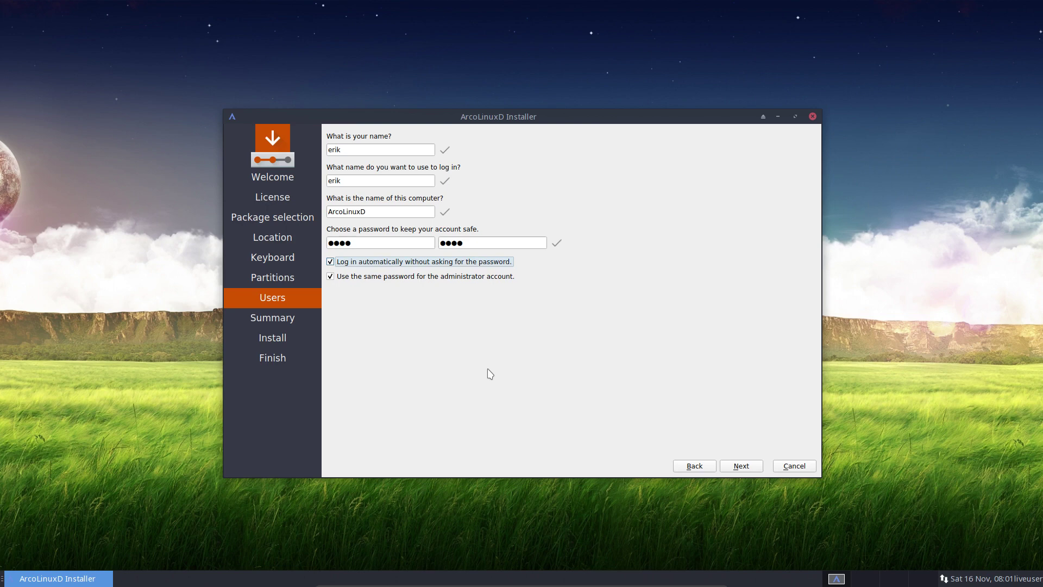
{"action": "left_click", "coordinate": [742, 466]}
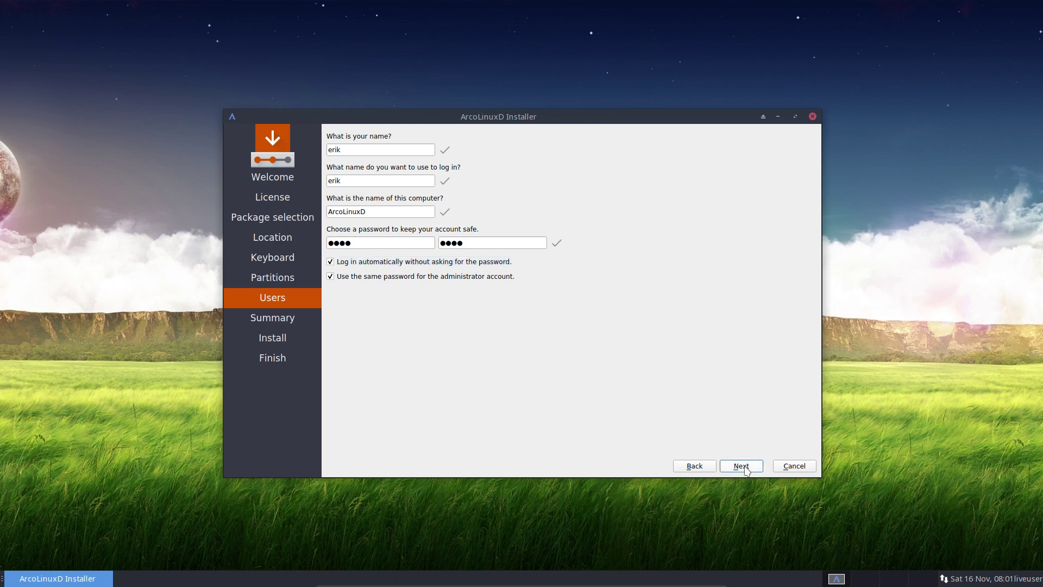
- Install ArcoLinuxD from the Summary page and let the progress reach 19% on /dev/sda
{"action": "left_click", "coordinate": [741, 466]}
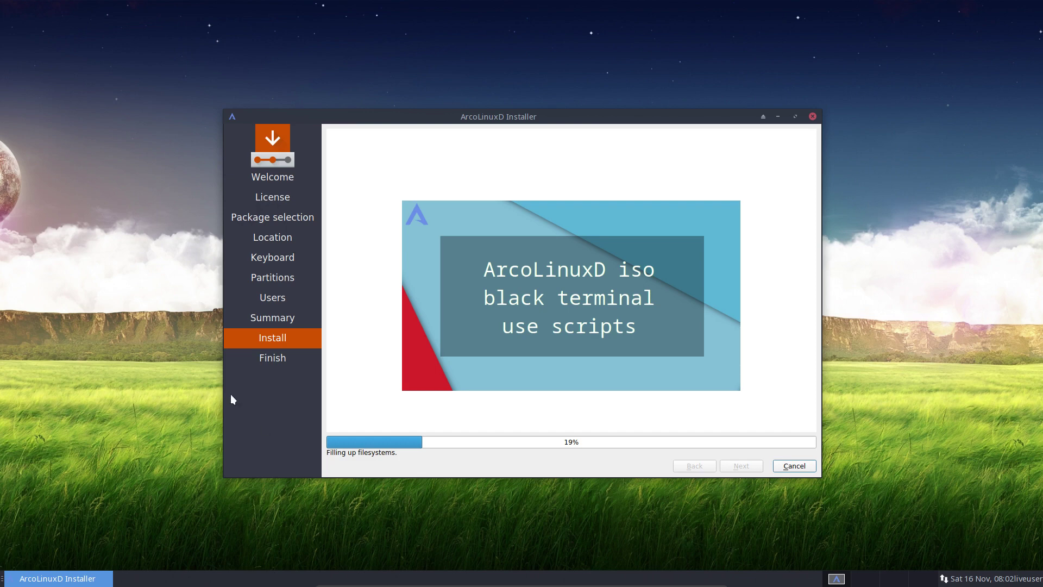
{"action": "left_click", "coordinate": [131, 319]}
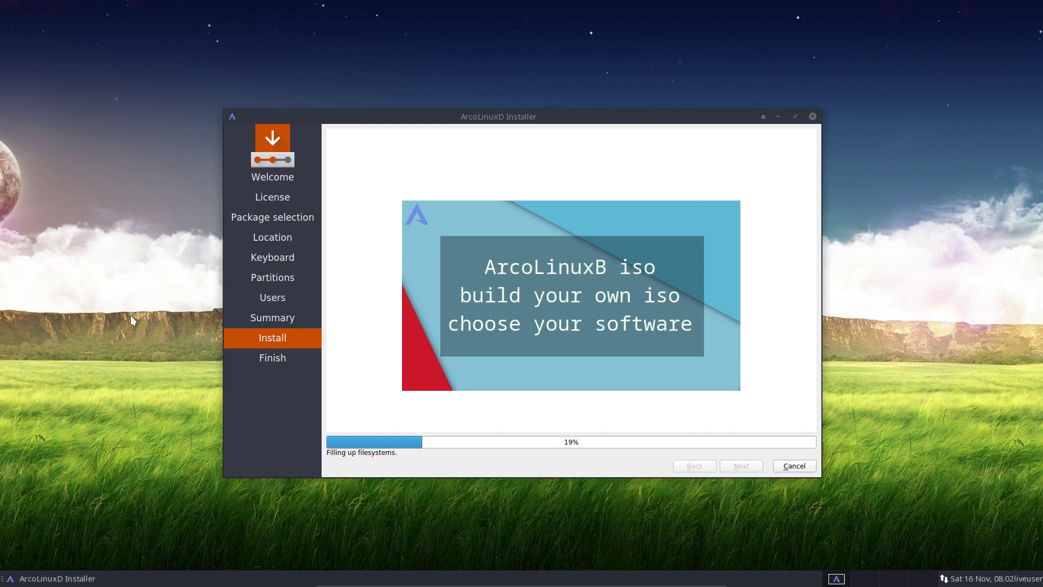
- Open the Desktop folder in Thunar and ask to open a terminal there
{"action": "right_click", "coordinate": [125, 267]}
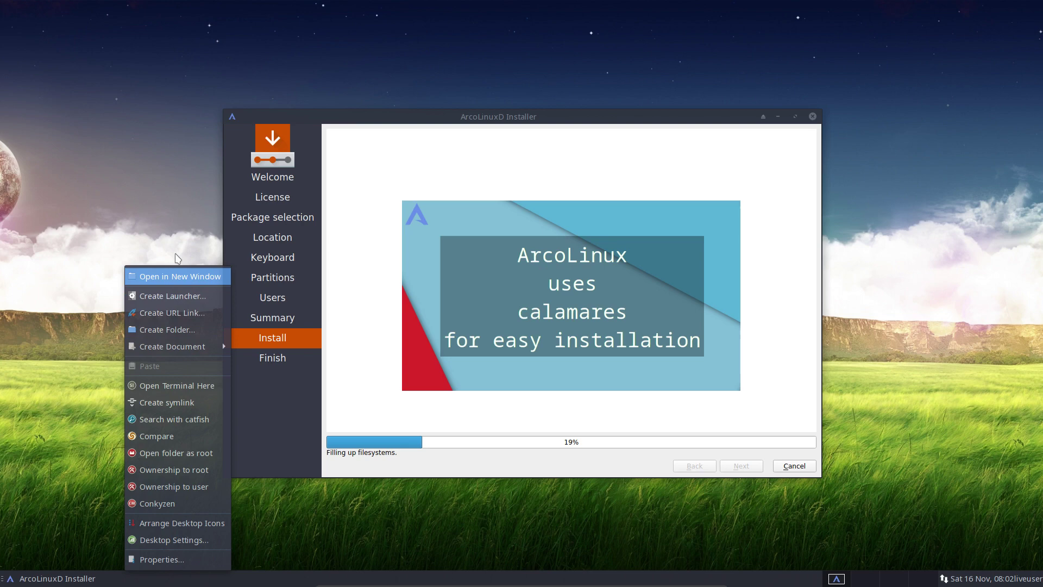
{"action": "left_click", "coordinate": [177, 276]}
{"action": "right_click", "coordinate": [209, 191]}
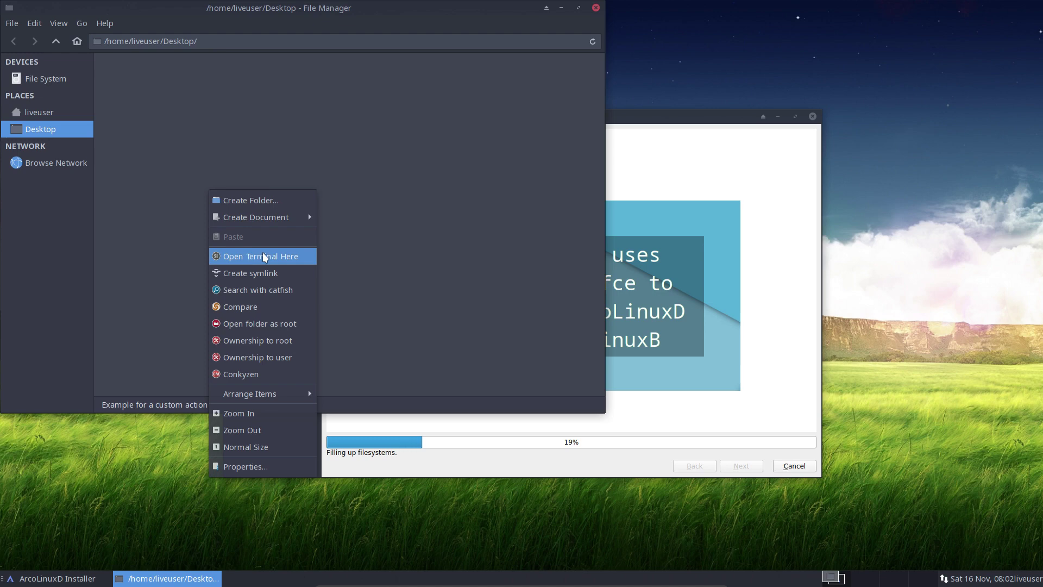
{"action": "left_click", "coordinate": [272, 257]}
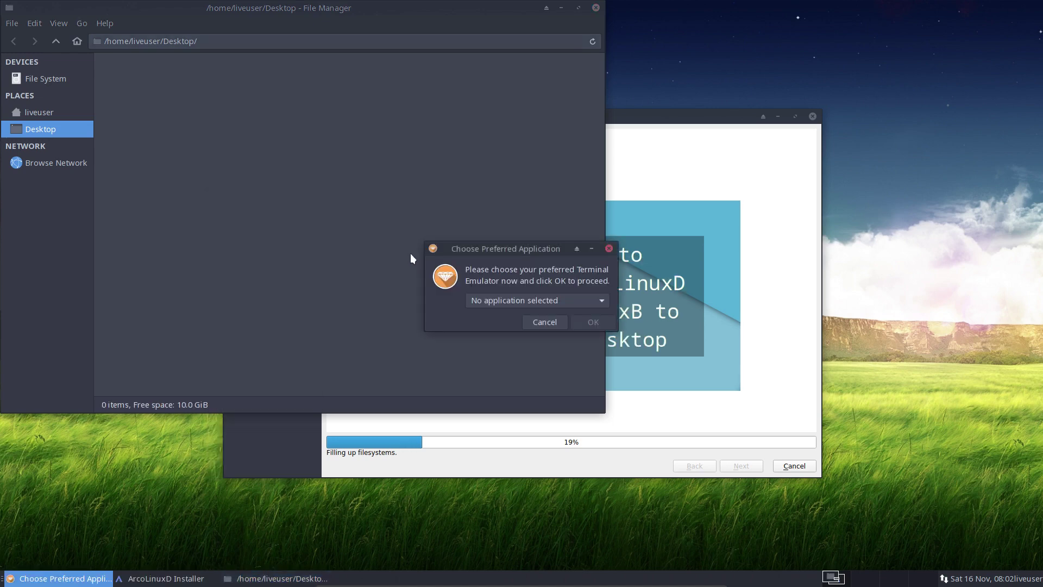
- Set termite as the preferred terminal, type 'sudo gpareed', then close the terminal
{"action": "left_click", "coordinate": [523, 300]}
{"action": "left_click", "coordinate": [512, 317]}
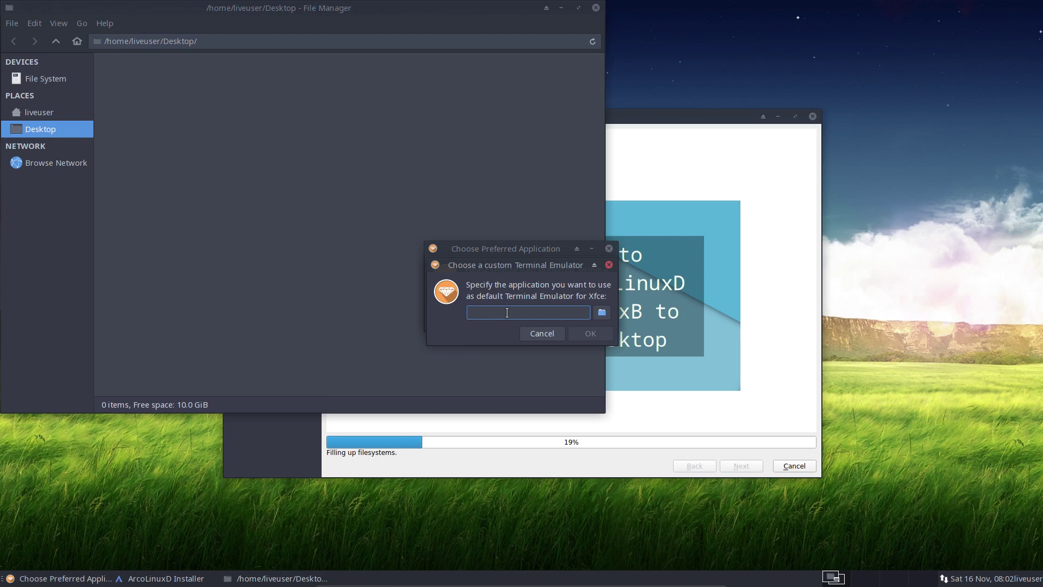
{"action": "type", "text": "ter"}
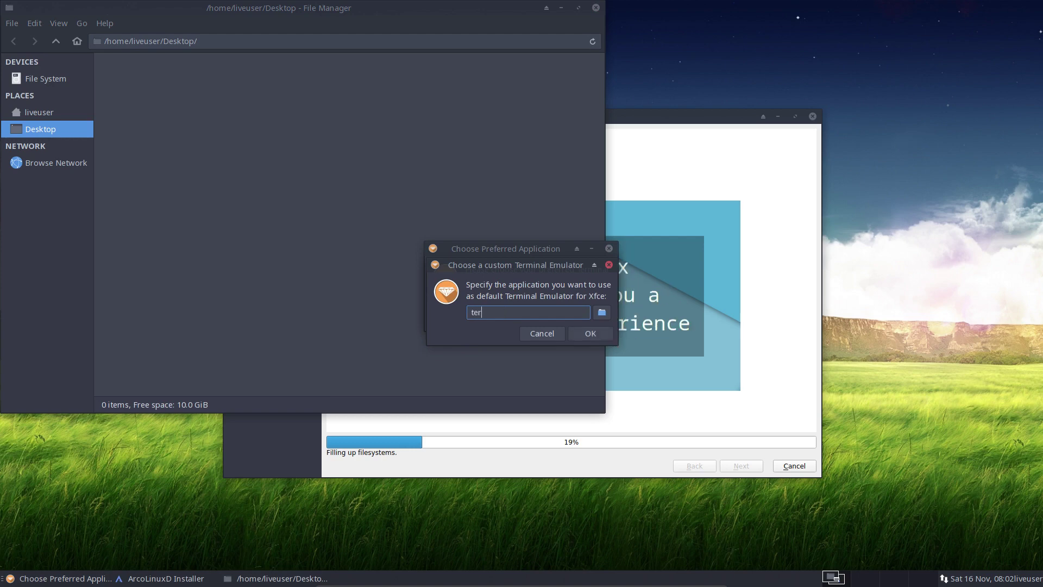
{"action": "type", "text": "mite"}
{"action": "left_click", "coordinate": [591, 332]}
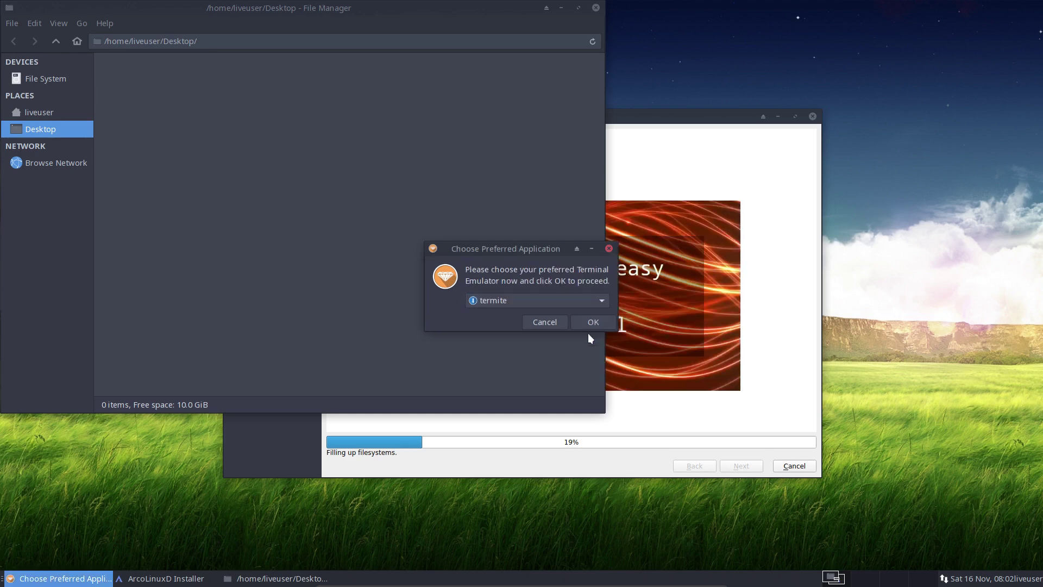
{"action": "left_click", "coordinate": [591, 322]}
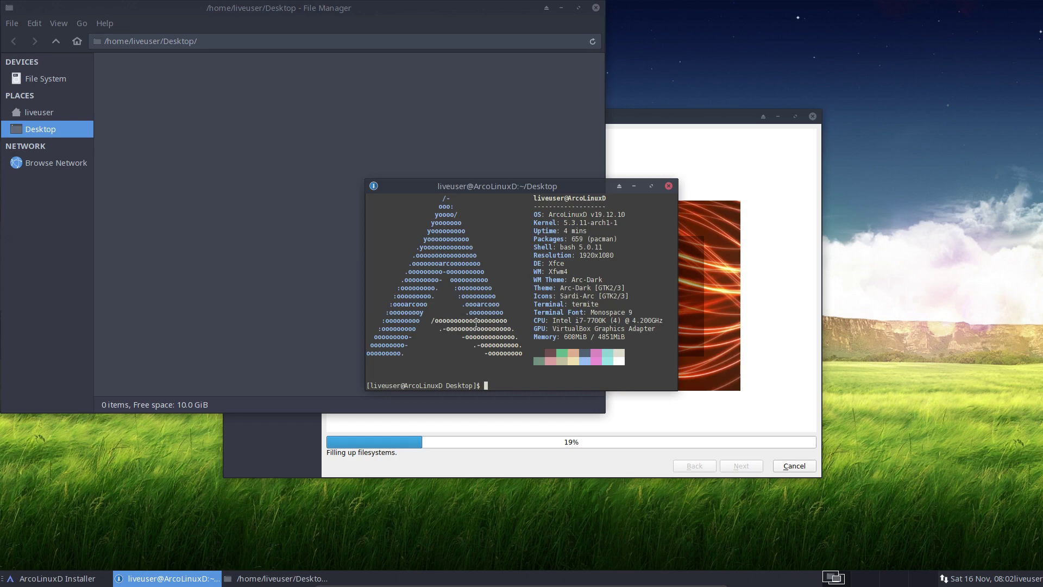
{"action": "type", "text": "sudo gpare"}
{"action": "type", "text": "ed"}
{"action": "left_click", "coordinate": [668, 185]}
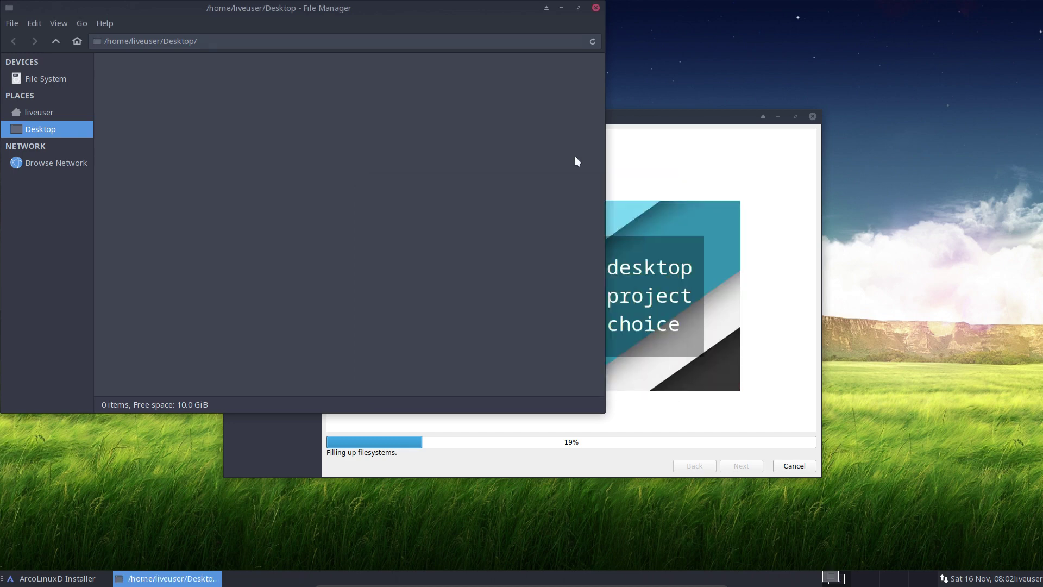
- Close Thunar, wait for 'All done', and finish the installer with Restart now ticked
{"action": "left_click", "coordinate": [595, 8]}
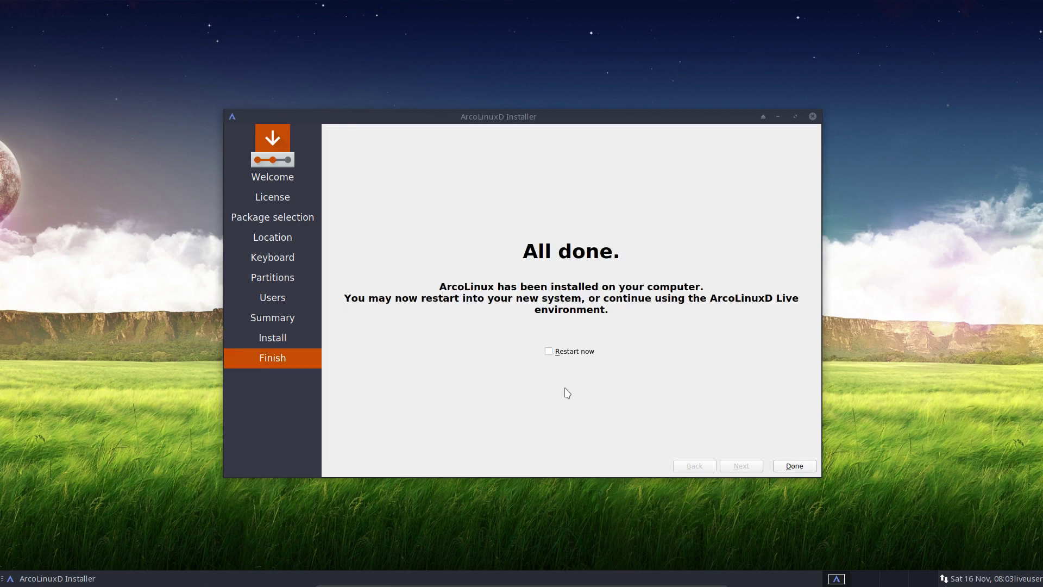
{"action": "left_click", "coordinate": [566, 353]}
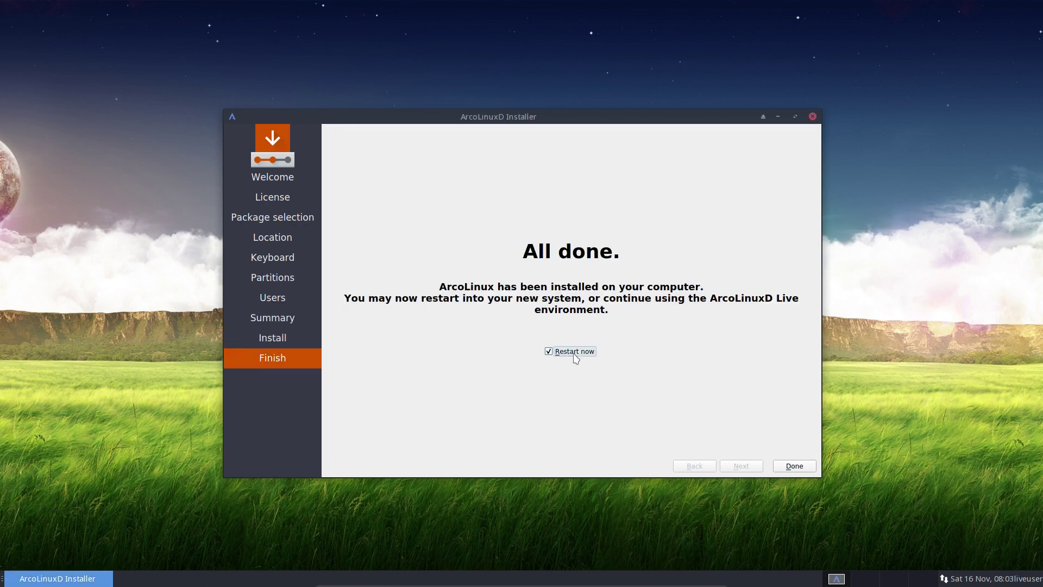
{"action": "left_click", "coordinate": [780, 470]}
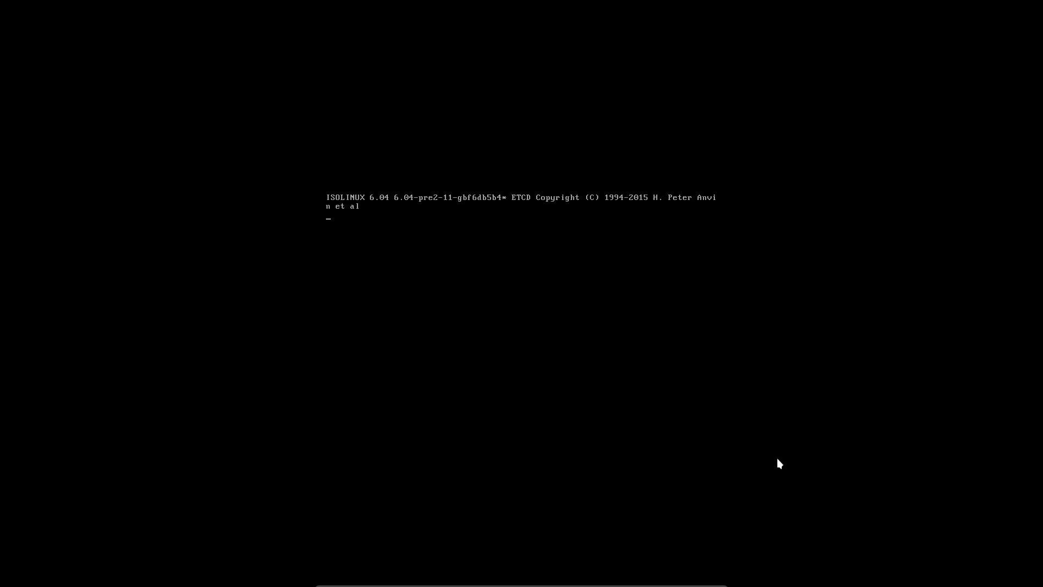
- Boot the existing installed OS and log in at tty1 with the new user account
{"action": "key", "text": "Down"}
{"action": "key", "text": "Down"}
{"action": "key", "text": "Down"}
{"action": "key", "text": "Down"}
{"action": "key", "text": "Down"}
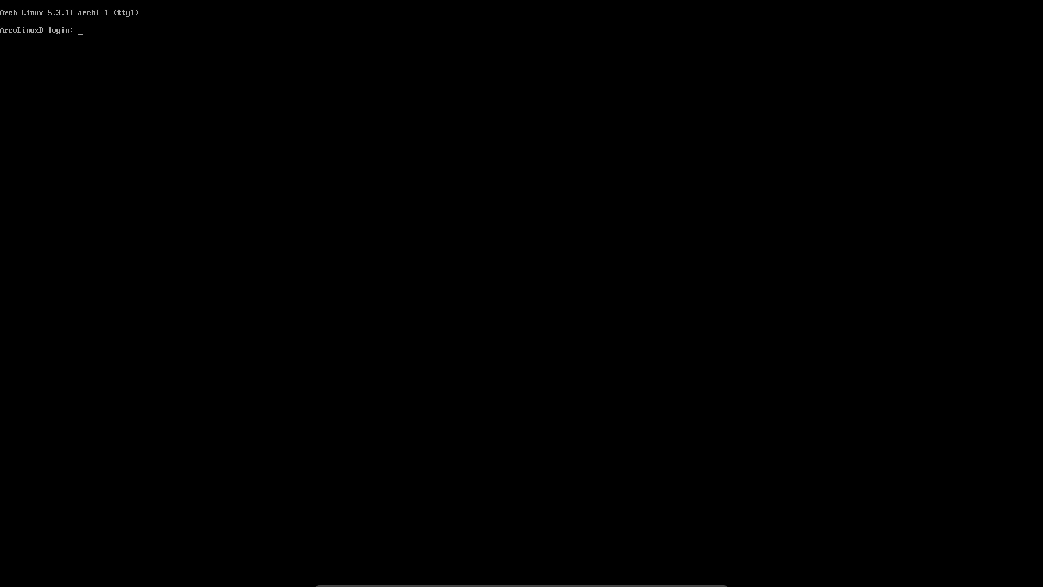
{"action": "type", "text": "erik"}
{"action": "key", "text": "Return"}
{"action": "key", "text": "Return"}
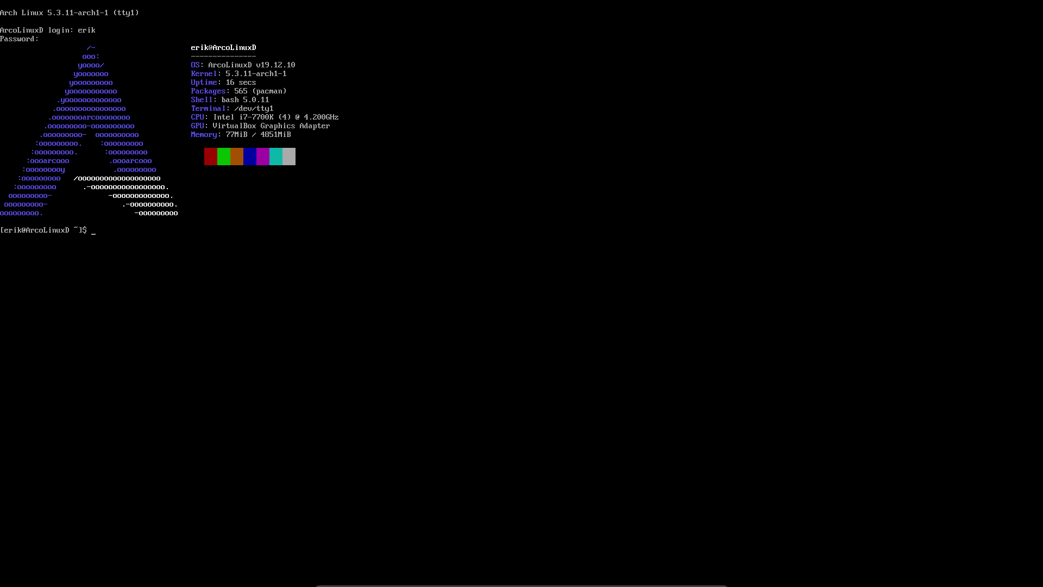
- List shell aliases, then run update (with sudo password) and upall; nothing needs upgrading
{"action": "type", "text": "alias"}
{"action": "key", "text": "Return"}
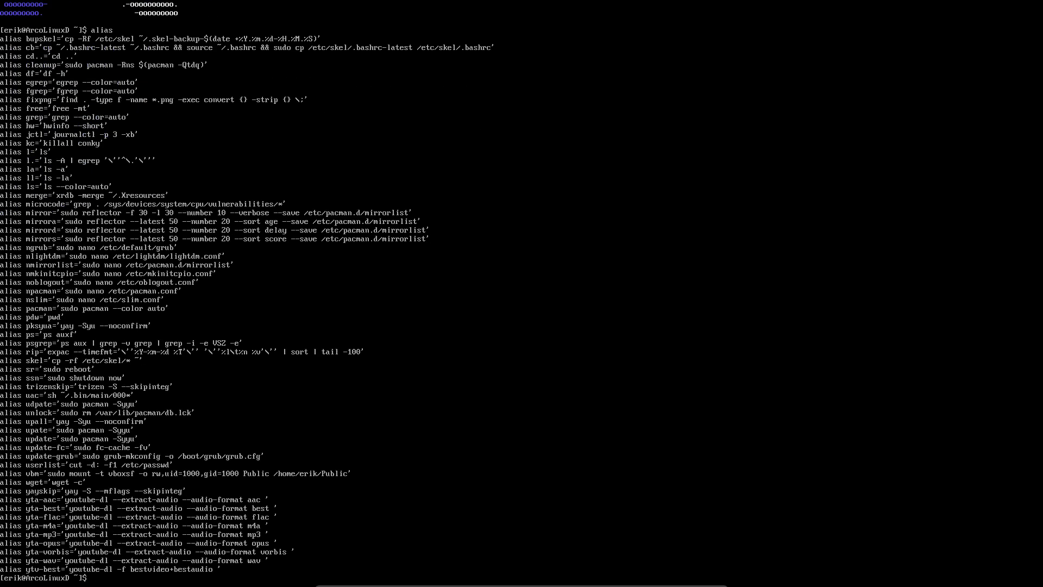
{"action": "type", "text": "update"}
{"action": "key", "text": "Return"}
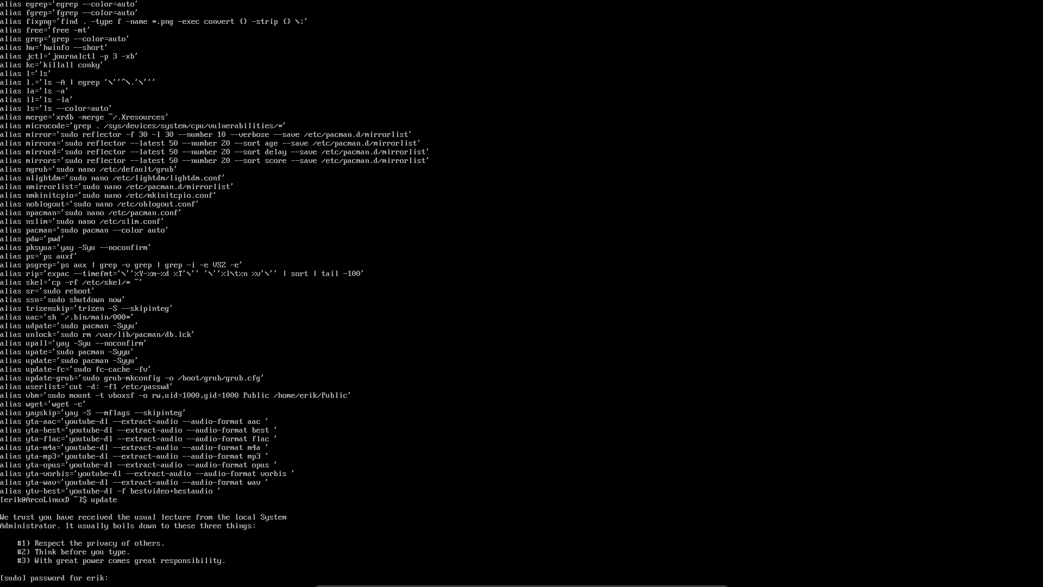
{"action": "key", "text": "Return"}
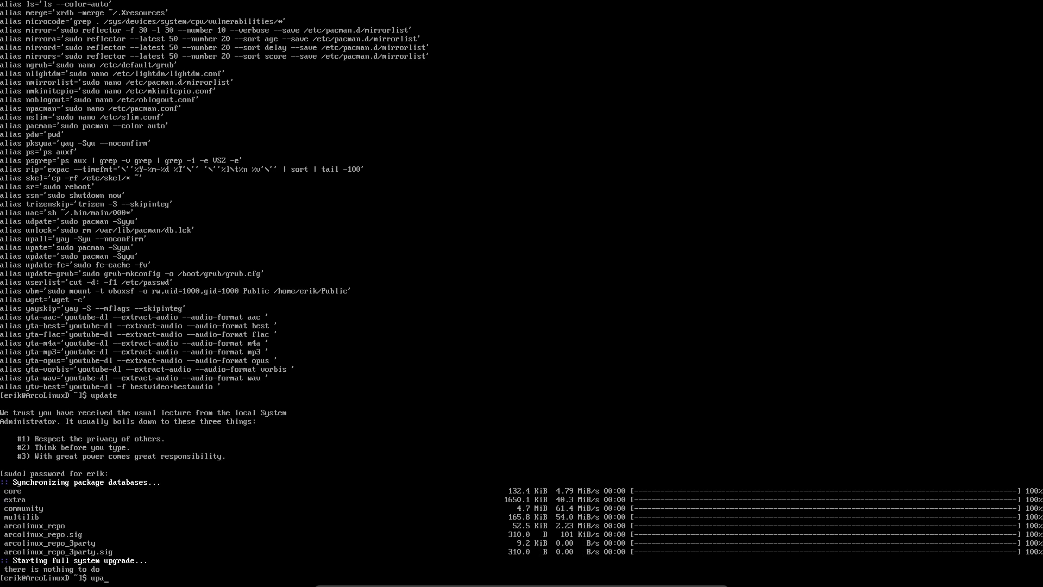
{"action": "type", "text": "upall"}
{"action": "key", "text": "Return"}
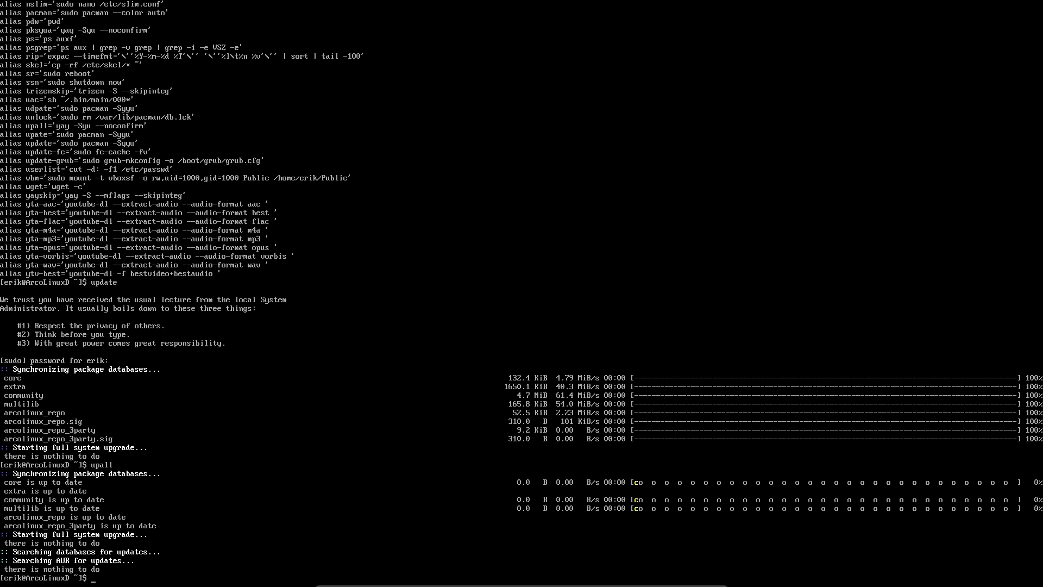
- Rank mirrors with the mirror alias into /etc/pacman.d/mirrorlist, then begin typing 'sudo pacman'
{"action": "type", "text": "mirror"}
{"action": "key", "text": "Return"}
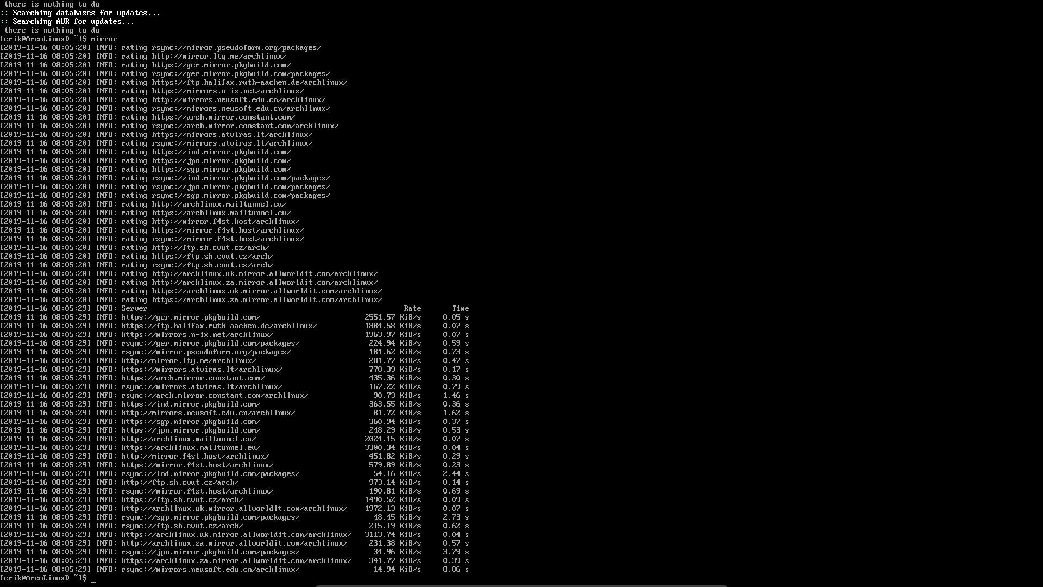
{"action": "type", "text": "udop a"}
{"action": "key", "text": "BackSpace"}
{"action": "type", "text": "pacman"}
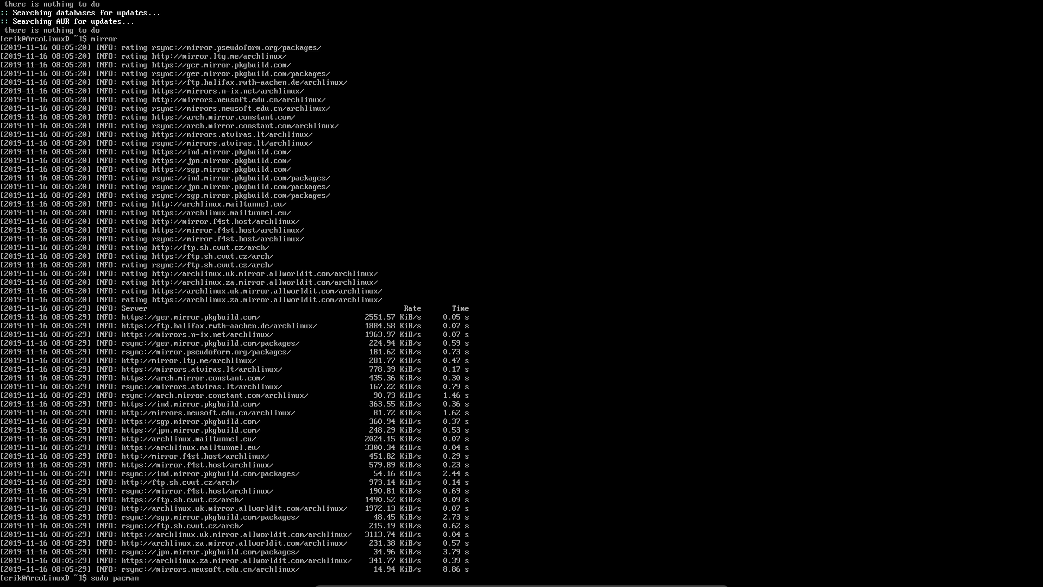